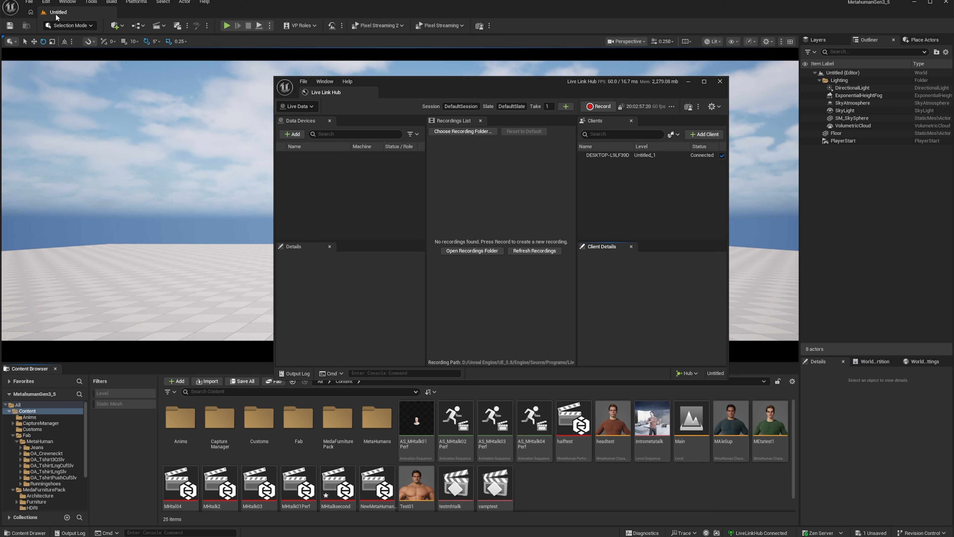
Open Live Link Hub in Capture Manager mode and add a Mono Video Ingest device.
{"action": "left_click", "coordinate": [91, 3]}
{"action": "left_click", "coordinate": [91, 4]}
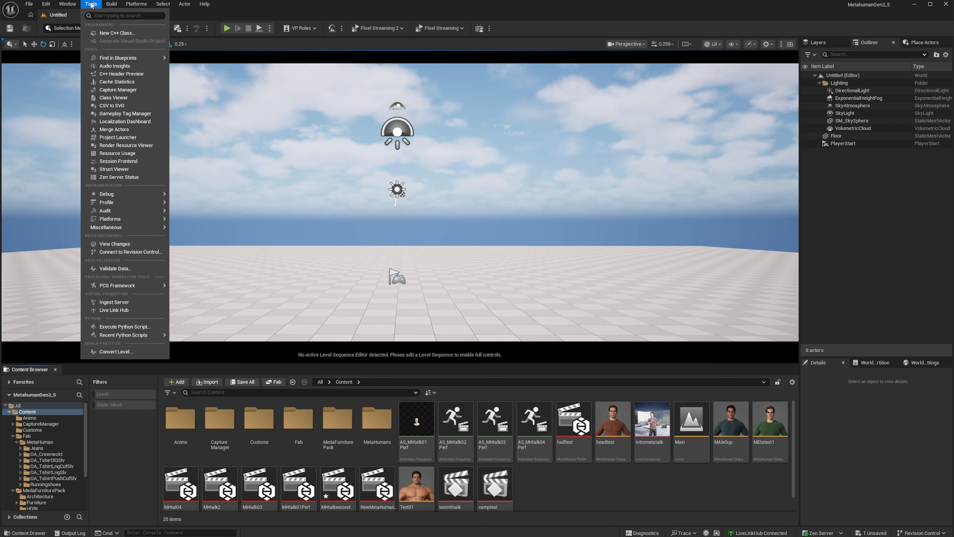
{"action": "left_click", "coordinate": [114, 309]}
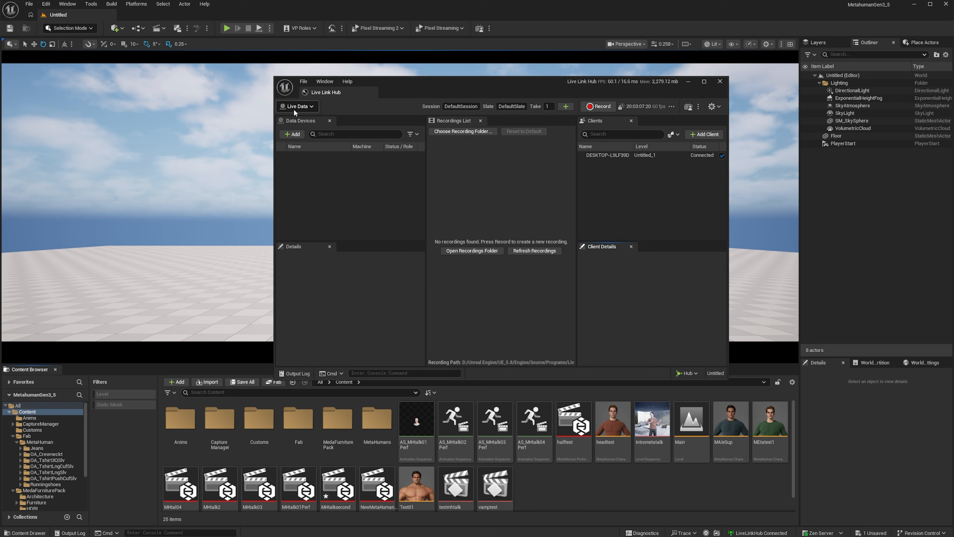
{"action": "left_click", "coordinate": [300, 106]}
{"action": "left_click", "coordinate": [309, 137]}
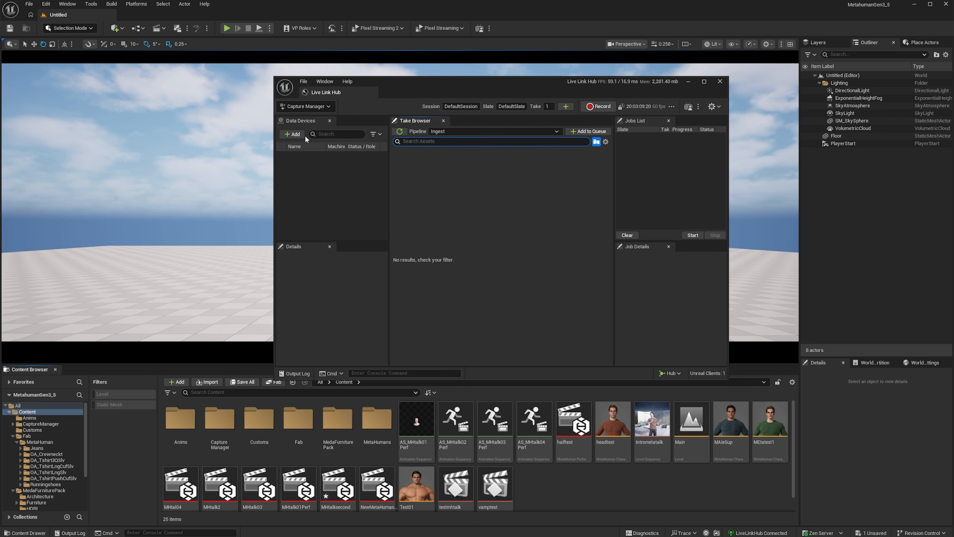
{"action": "left_click", "coordinate": [293, 134]}
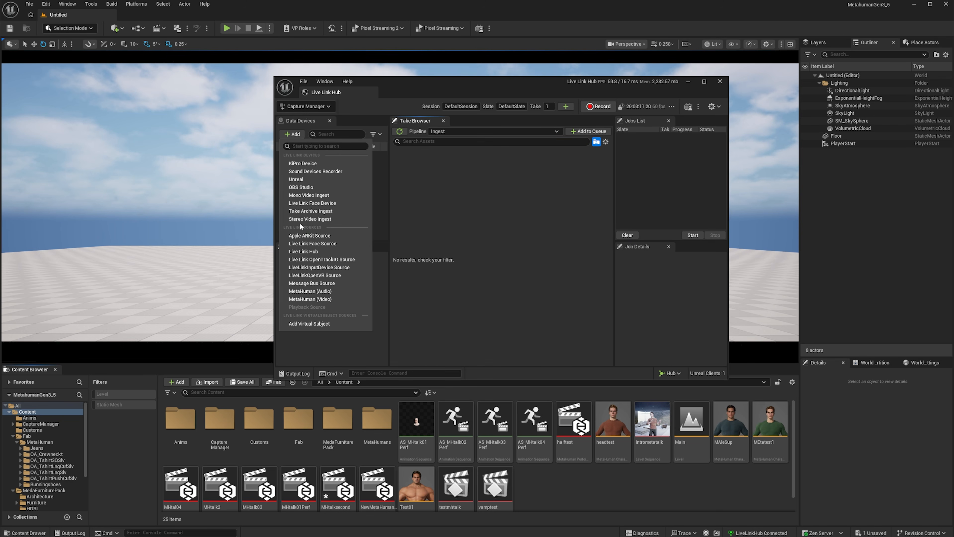
{"action": "left_click", "coordinate": [304, 196]}
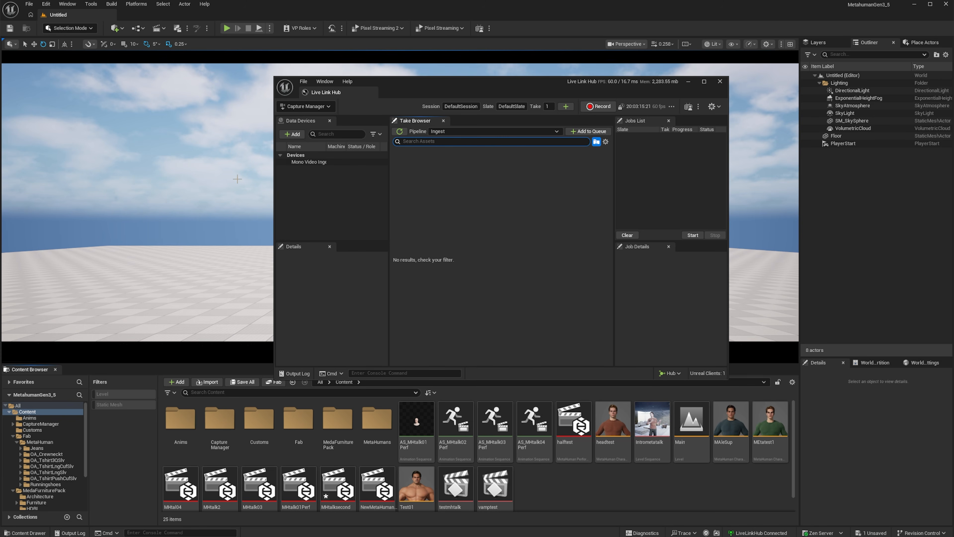
Set the Mono Video Ingest take directory to the Videos/Captures folder and add take 20260623_155359_1 to the ingest queue.
{"action": "left_click", "coordinate": [300, 162]}
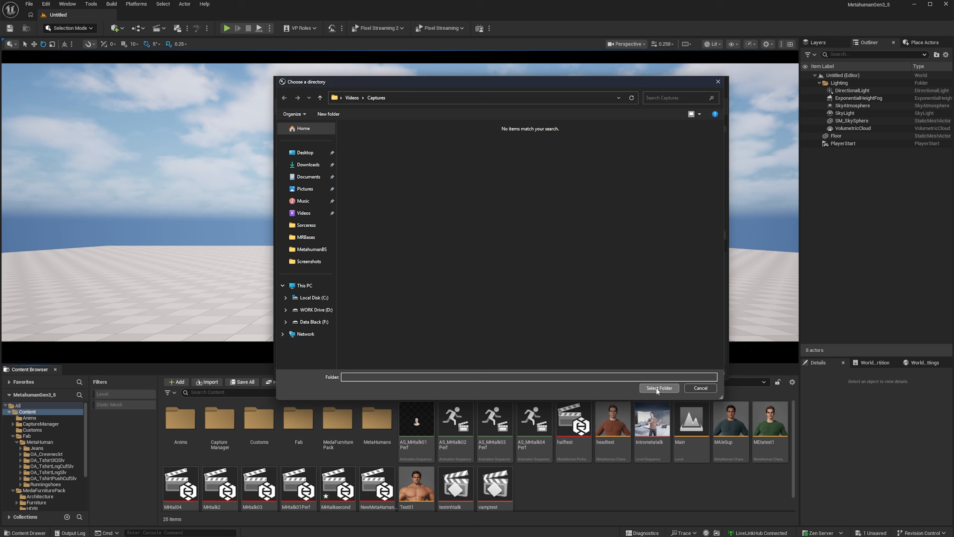
{"action": "left_click", "coordinate": [647, 387]}
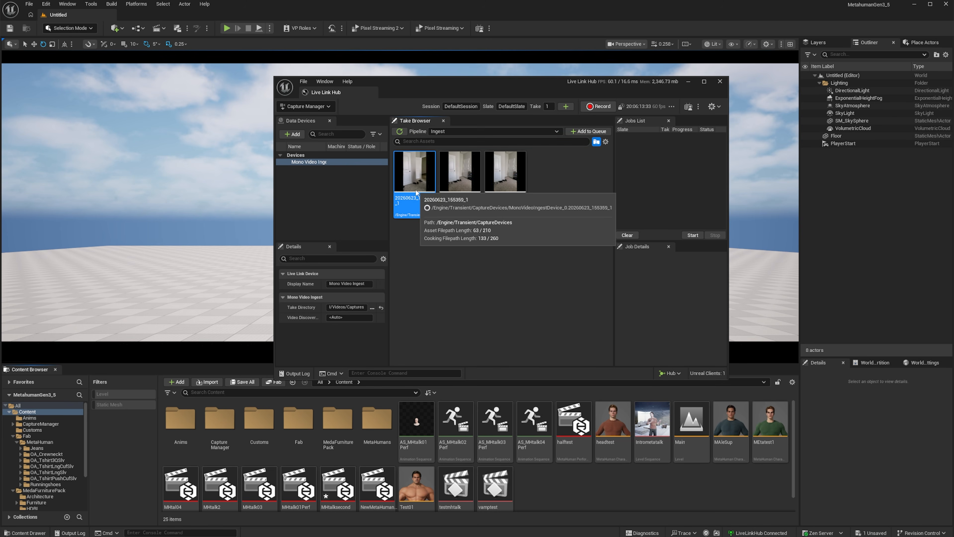
{"action": "left_click", "coordinate": [417, 205]}
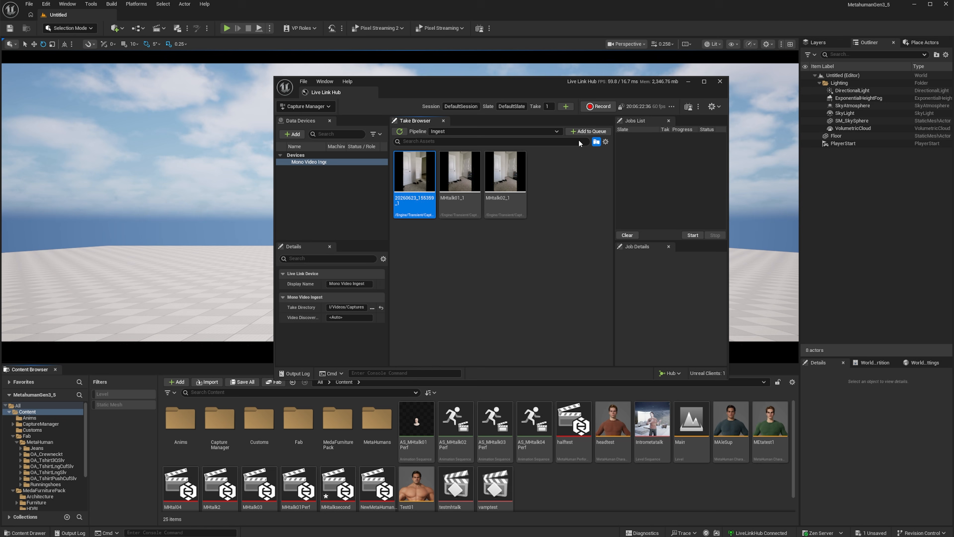
{"action": "left_click", "coordinate": [588, 131]}
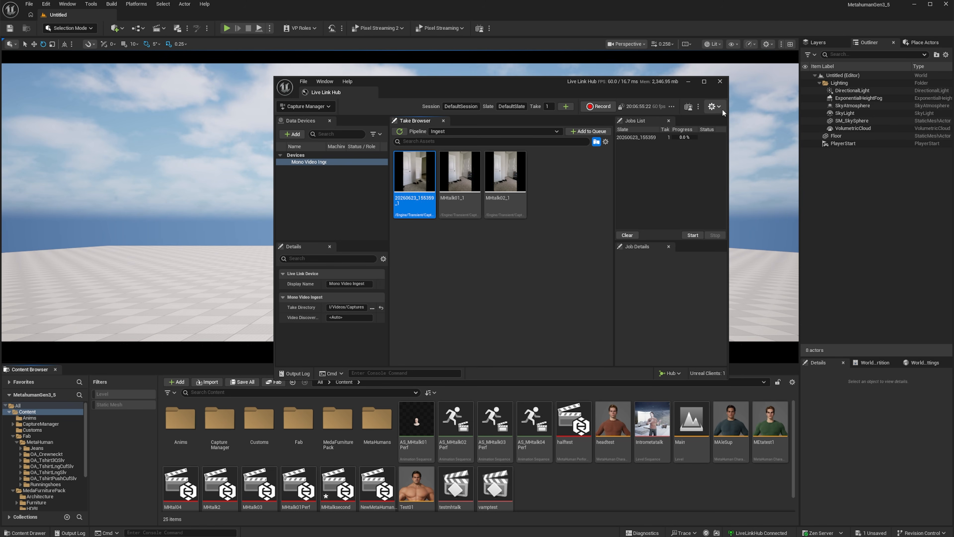
Examine the Capture Manager's third-party encoder path and the ffmpeg-release-essentials.zip download on the ffmpeg builds web page.
{"action": "left_click", "coordinate": [713, 107]}
{"action": "left_click", "coordinate": [730, 129]}
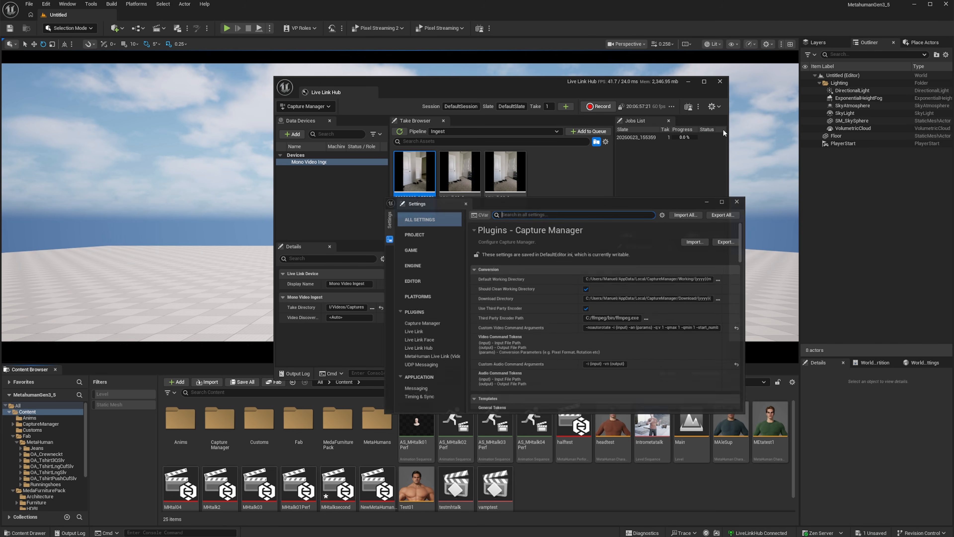
{"action": "left_click_drag", "start_coordinate": [553, 201], "coordinate": [528, 132]}
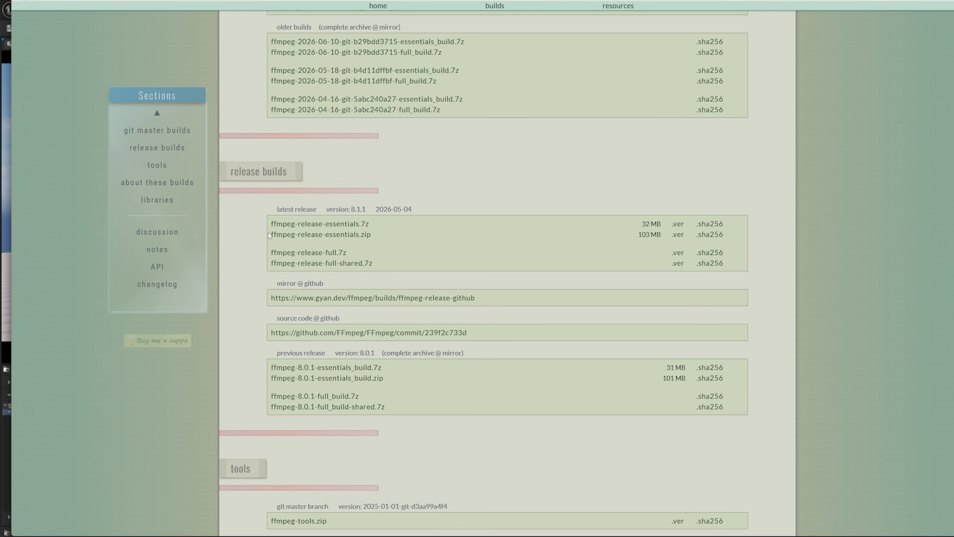
{"action": "left_click_drag", "start_coordinate": [268, 231], "coordinate": [367, 235]}
{"action": "triple_click", "coordinate": [373, 236]}
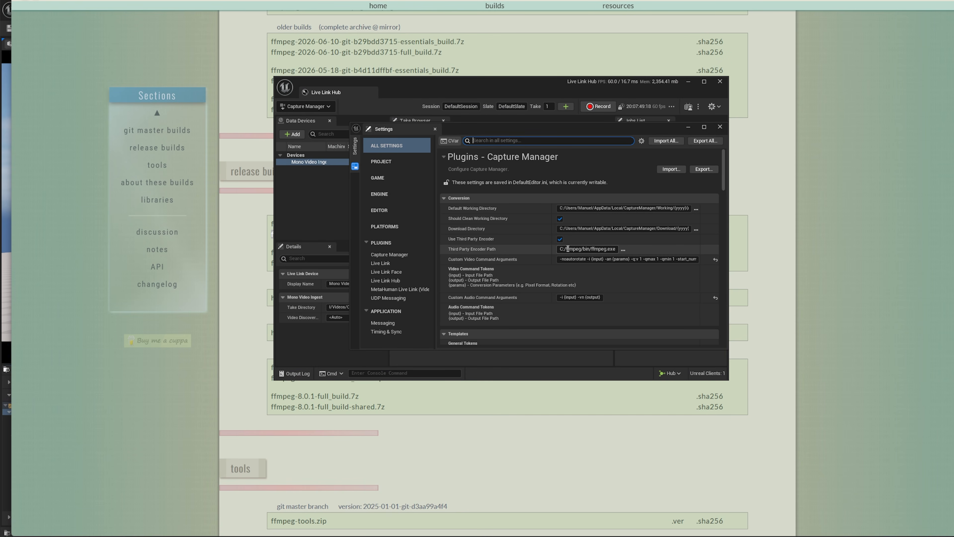
{"action": "left_click_drag", "start_coordinate": [565, 248], "coordinate": [582, 248]}
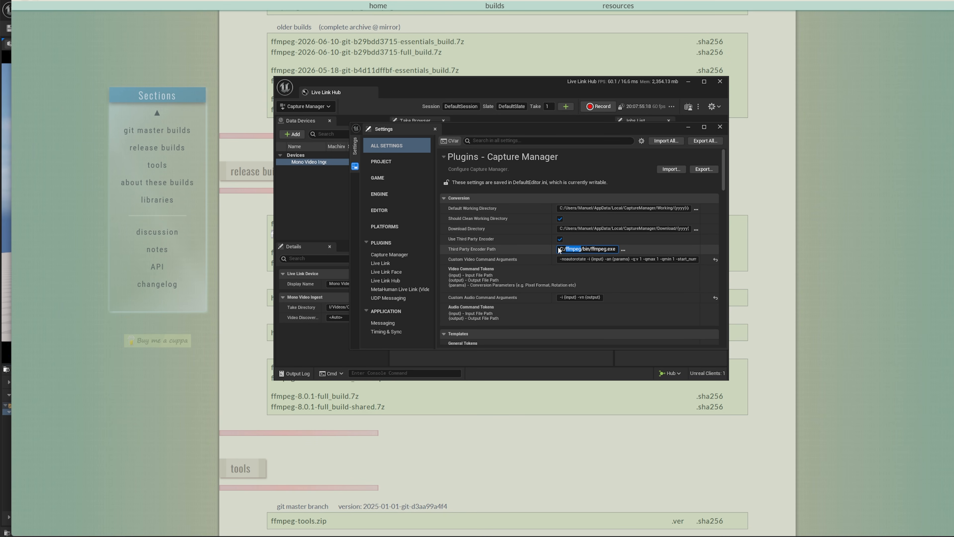
{"action": "left_click_drag", "start_coordinate": [559, 249], "coordinate": [579, 251]}
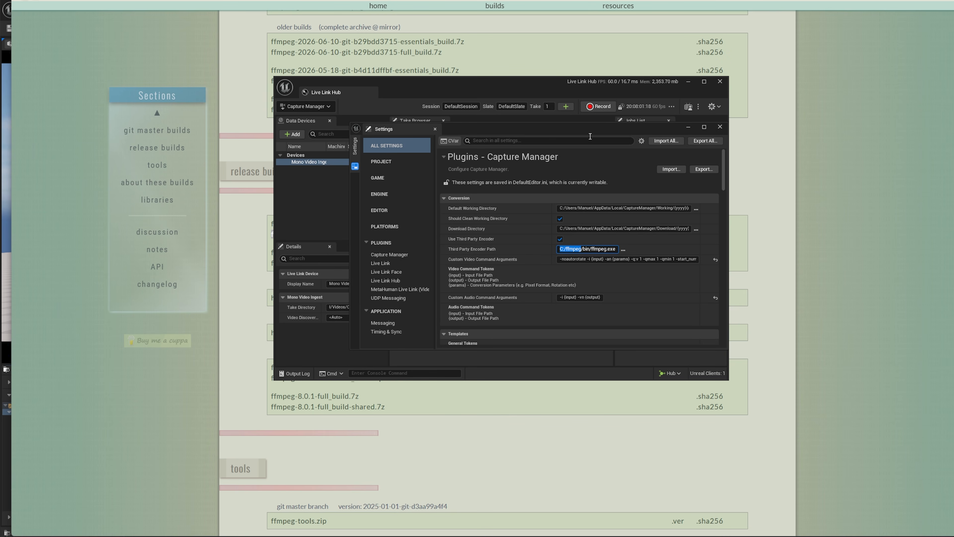
{"action": "left_click", "coordinate": [806, 119]}
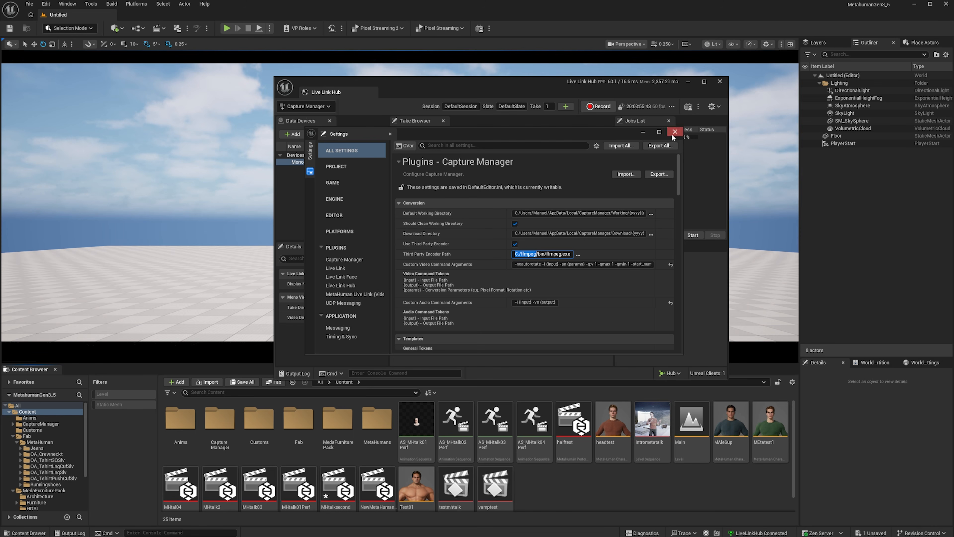
{"action": "left_click", "coordinate": [672, 127]}
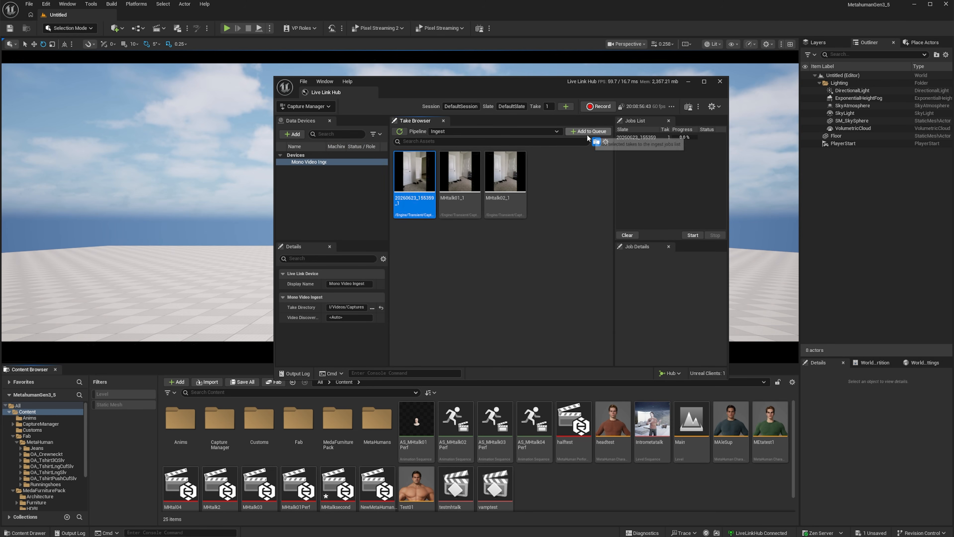
Check the image format options in the queued job's video output settings and start the ingest.
{"action": "left_click", "coordinate": [648, 138]}
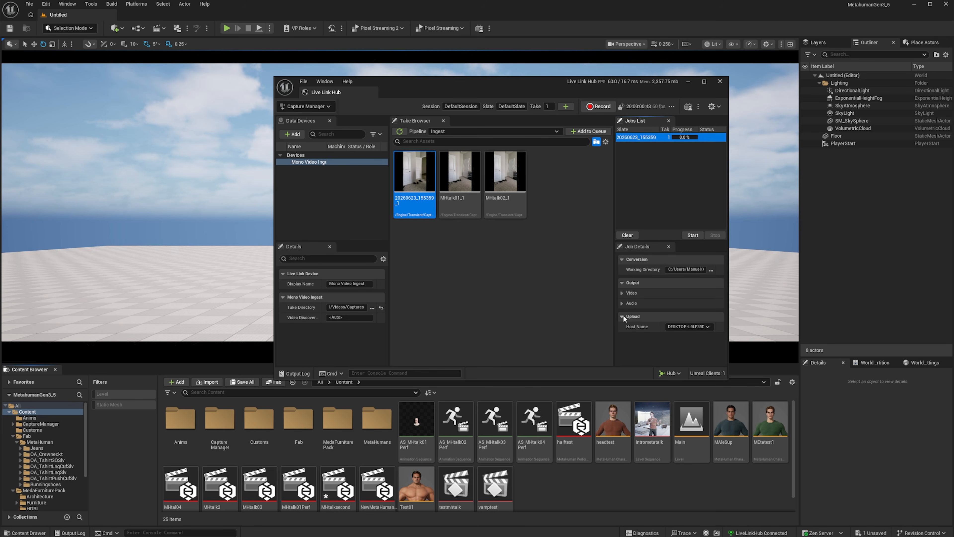
{"action": "left_click", "coordinate": [623, 292]}
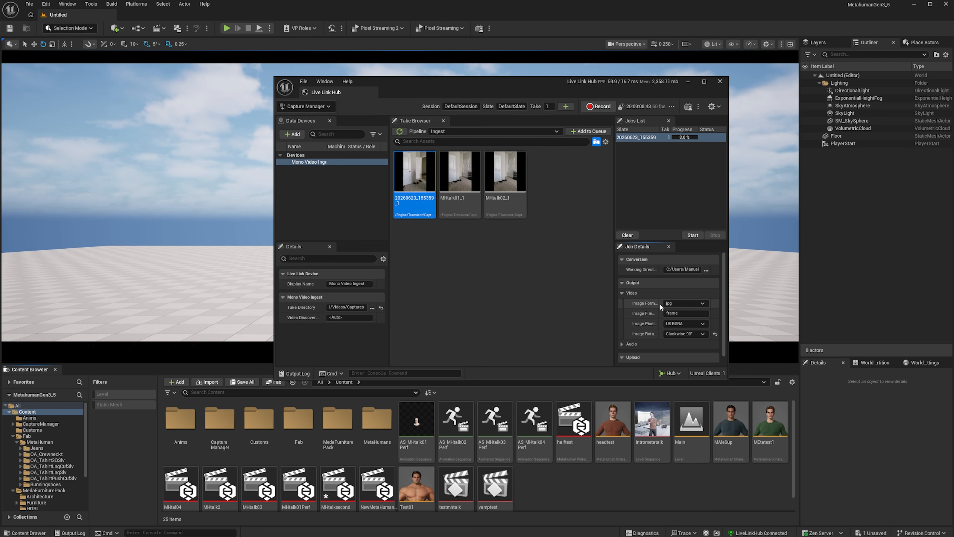
{"action": "left_click", "coordinate": [671, 307]}
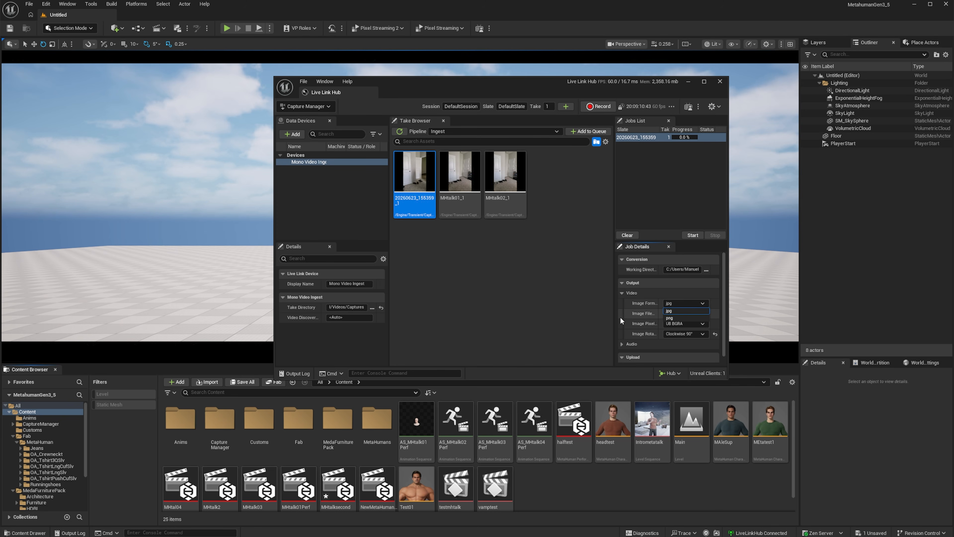
{"action": "left_click", "coordinate": [637, 190]}
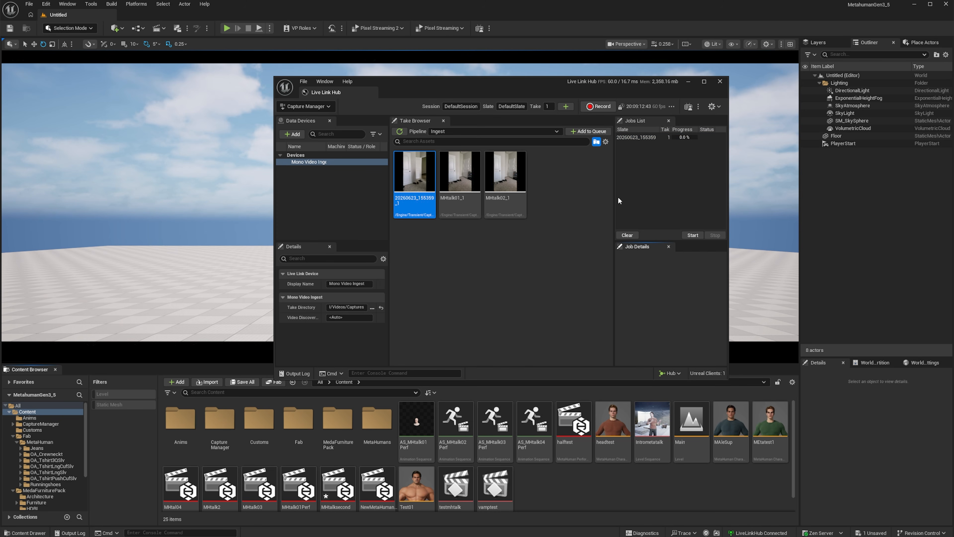
{"action": "left_click", "coordinate": [644, 137]}
{"action": "left_click", "coordinate": [691, 234]}
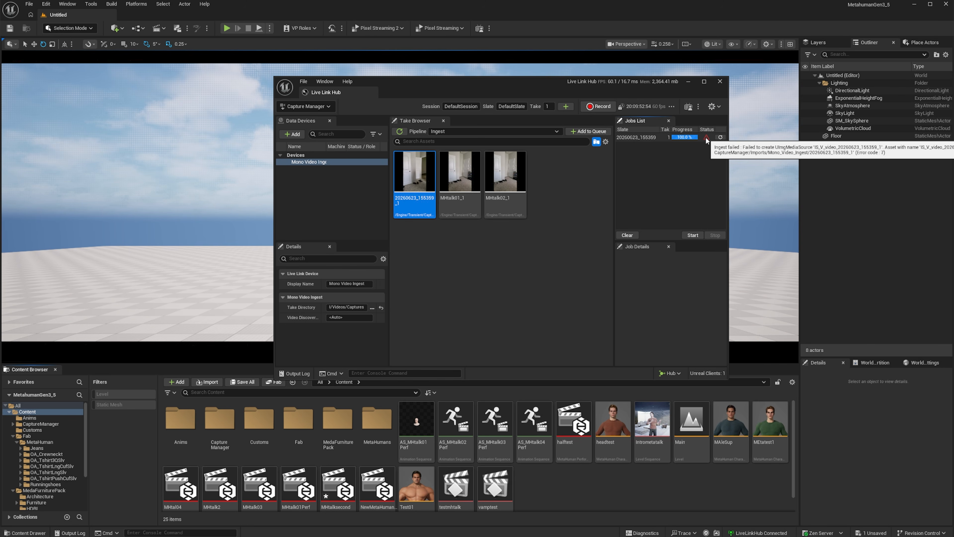
Check the ingest job's status and close Live Link Hub.
{"action": "left_click_drag", "start_coordinate": [652, 84], "coordinate": [379, 73]}
{"action": "mouse_move", "coordinate": [434, 127]}
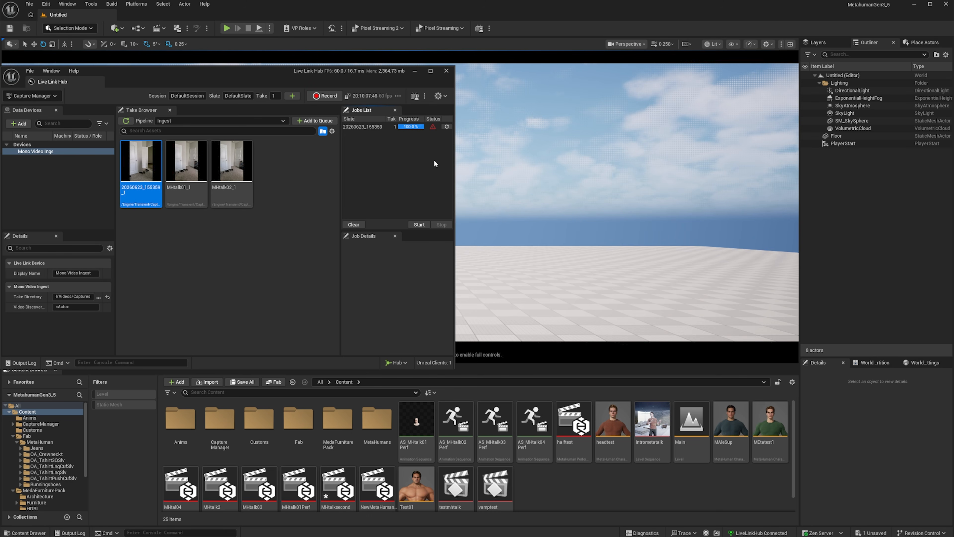
{"action": "key", "text": "alt+F4"}
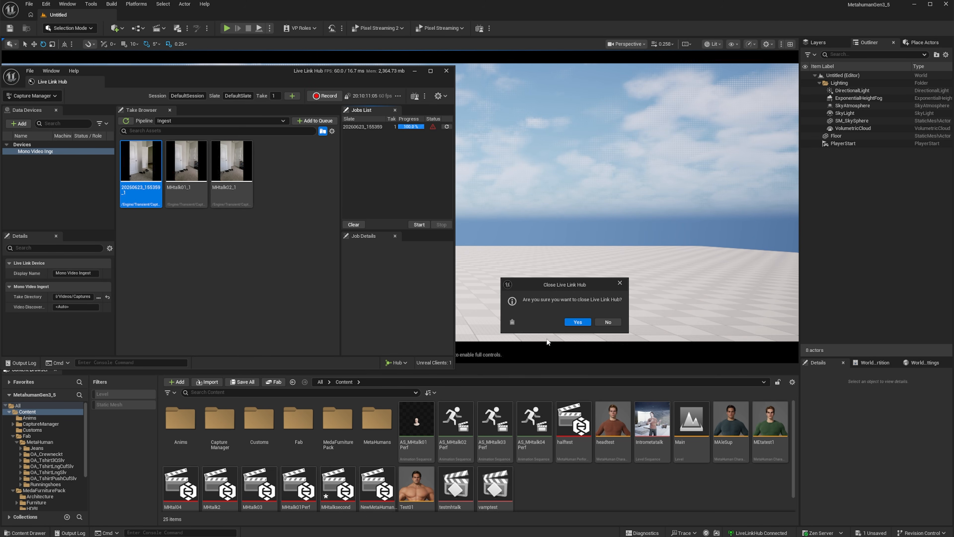
{"action": "left_click", "coordinate": [576, 321]}
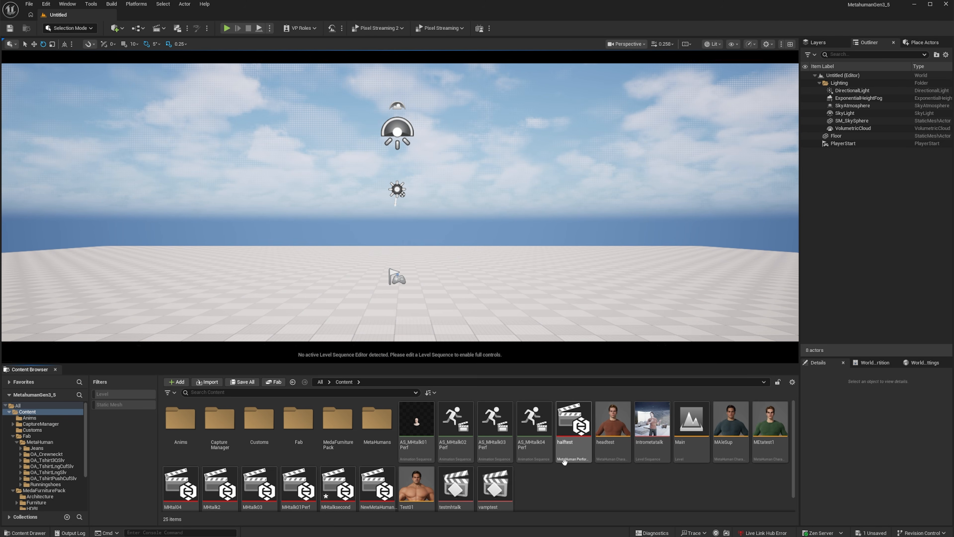
Create a MetaHuman Performance asset named tutorial in the Content folder and open it.
{"action": "scroll", "coordinate": [564, 461], "scroll_direction": "down", "scroll_amount": 1}
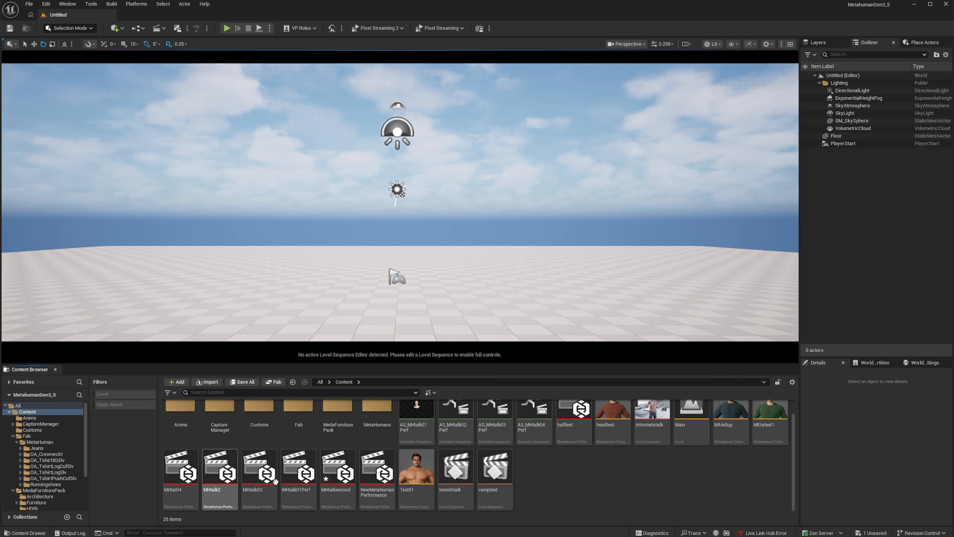
{"action": "right_click", "coordinate": [588, 475]}
{"action": "mouse_move", "coordinate": [620, 389]}
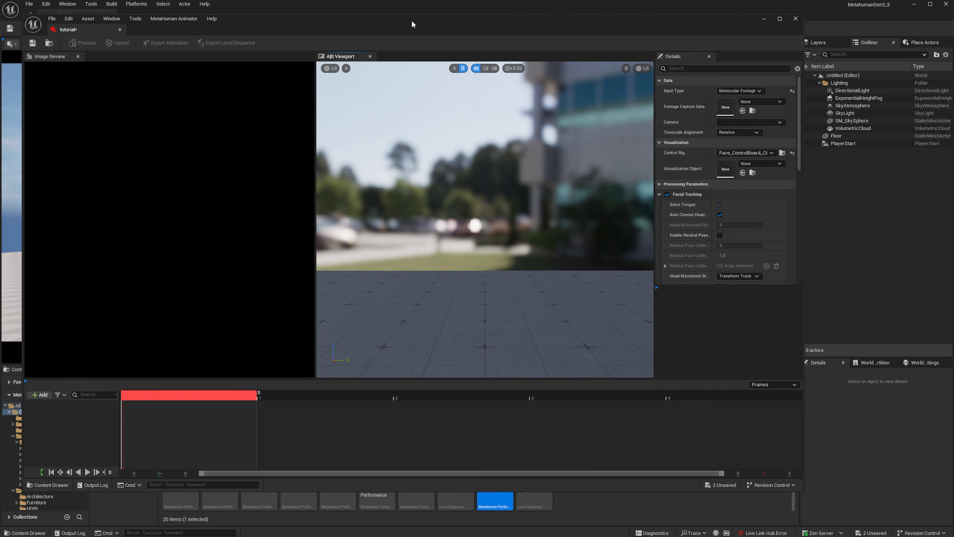
Assign CD_20260623_155359_1 as the performance's footage capture data.
{"action": "left_click_drag", "start_coordinate": [411, 24], "coordinate": [414, 29]}
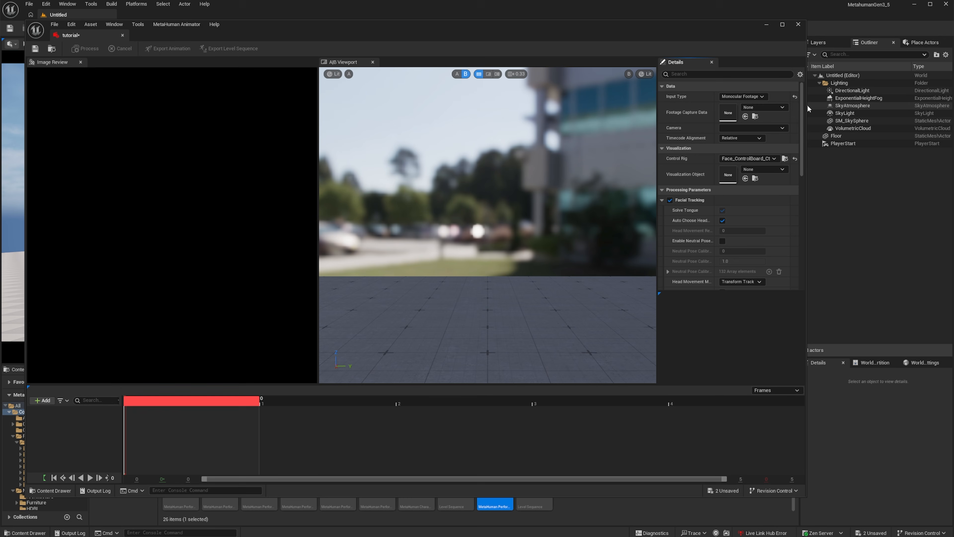
{"action": "left_click", "coordinate": [758, 108]}
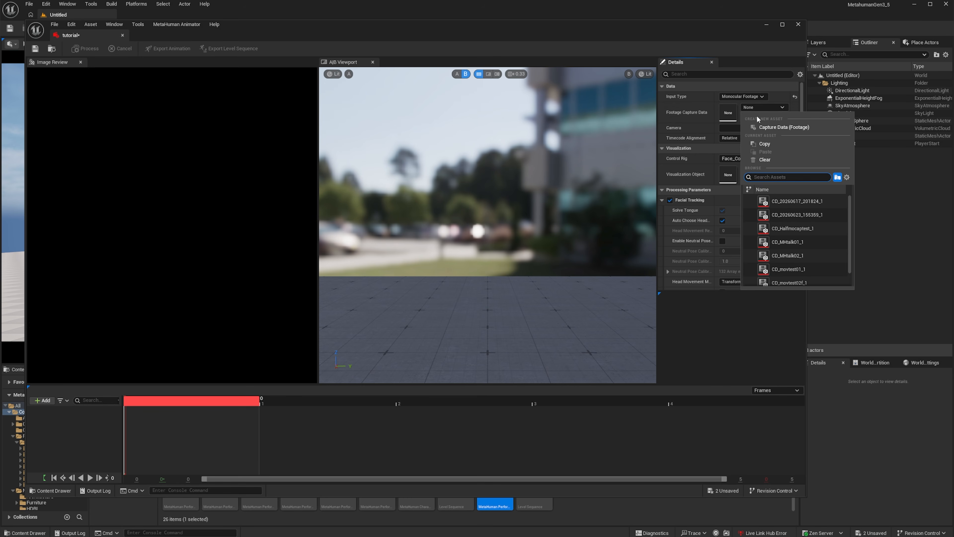
{"action": "left_click", "coordinate": [791, 215]}
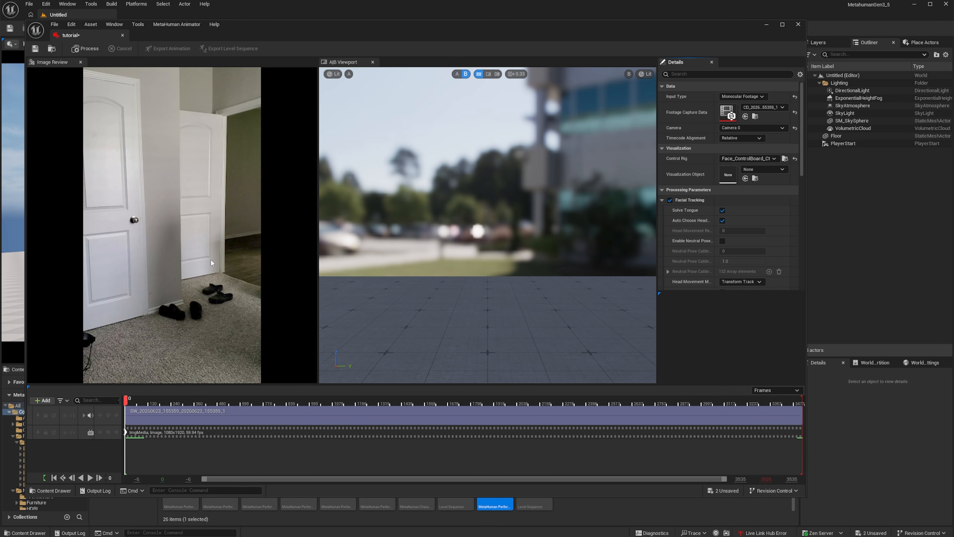
Scrub through the footage and trim the processing range to start at about frame 1365 and end at about frame 2796.
{"action": "left_click_drag", "start_coordinate": [125, 400], "coordinate": [492, 430]}
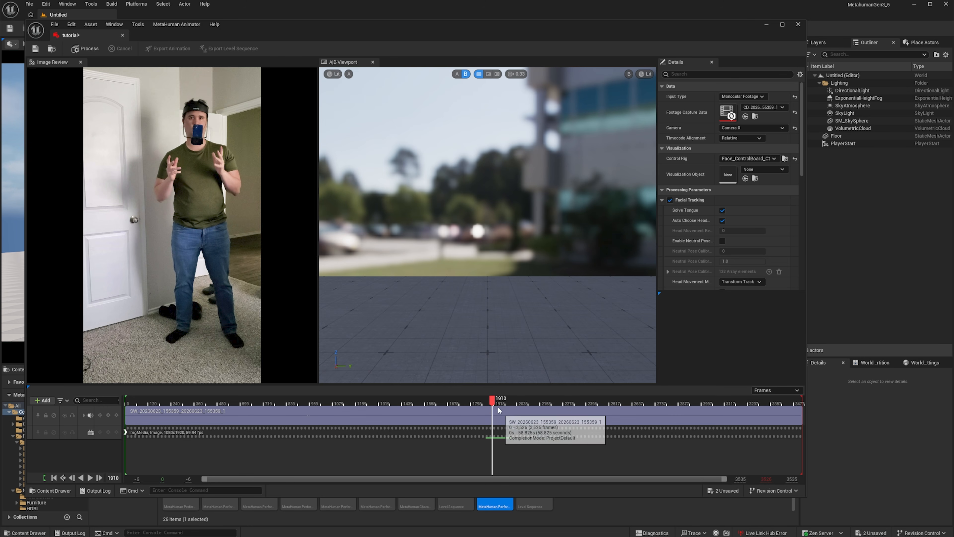
{"action": "left_click_drag", "start_coordinate": [494, 404], "coordinate": [403, 449]}
{"action": "left_click_drag", "start_coordinate": [140, 432], "coordinate": [403, 431]}
{"action": "left_click_drag", "start_coordinate": [452, 481], "coordinate": [506, 481]}
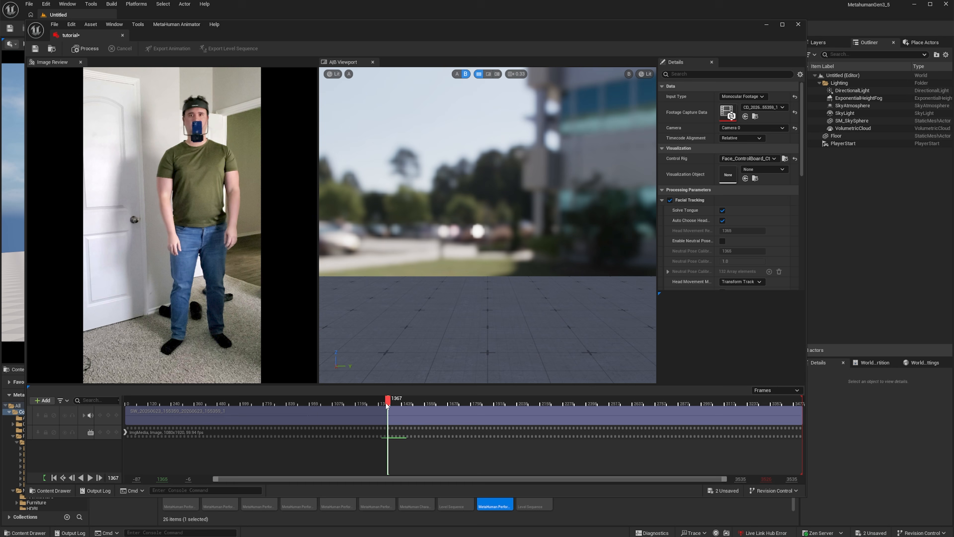
{"action": "mouse_move", "coordinate": [389, 406]}
{"action": "left_mouse_down"}
{"action": "mouse_move", "coordinate": [215, 399]}
{"action": "mouse_move", "coordinate": [391, 399]}
{"action": "left_mouse_up"}
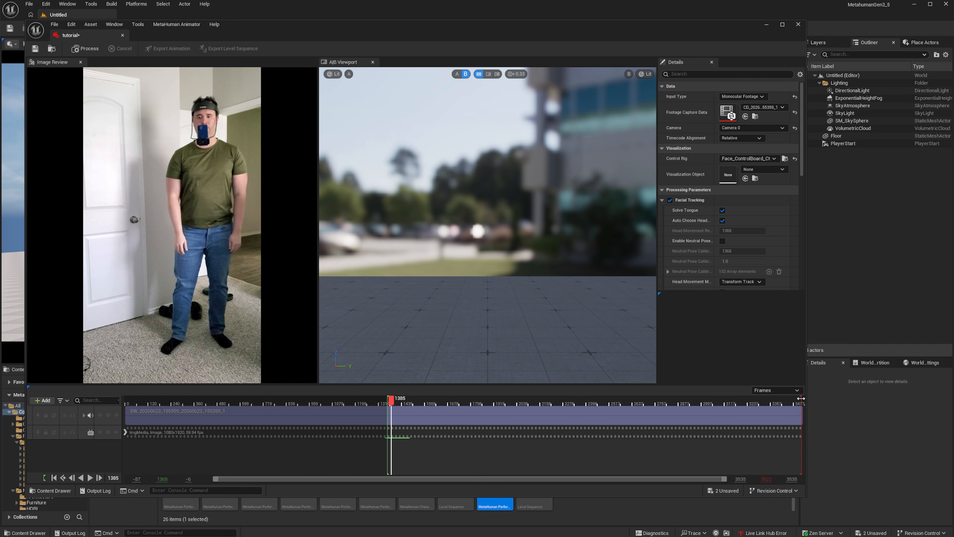
{"action": "mouse_move", "coordinate": [802, 400]}
{"action": "left_mouse_down"}
{"action": "mouse_move", "coordinate": [601, 410]}
{"action": "mouse_move", "coordinate": [662, 415]}
{"action": "left_mouse_up"}
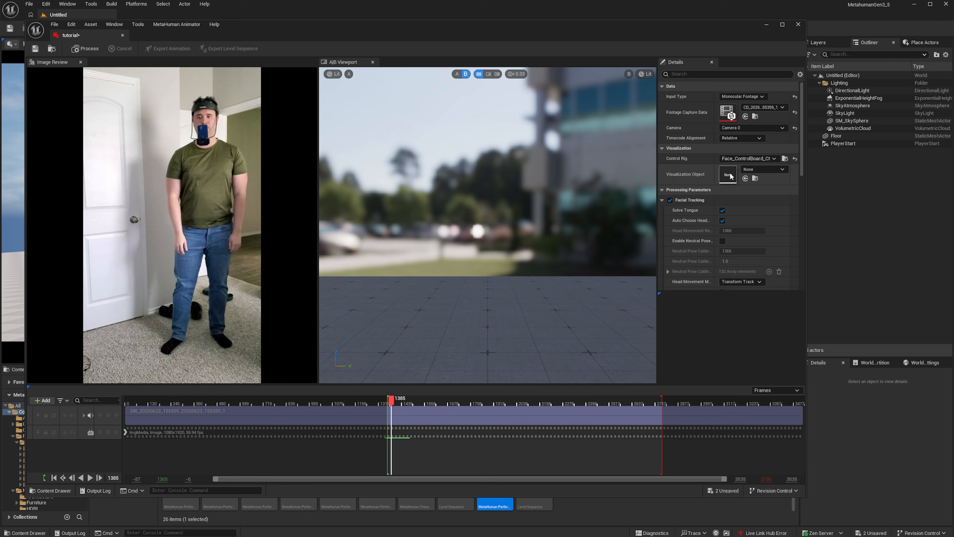
Enable Body Tracking in the performance's processing parameters and review the facial model and body tracking settings.
{"action": "scroll", "coordinate": [803, 149], "scroll_direction": "down", "scroll_amount": 3}
{"action": "left_click_drag", "start_coordinate": [802, 154], "coordinate": [800, 236]}
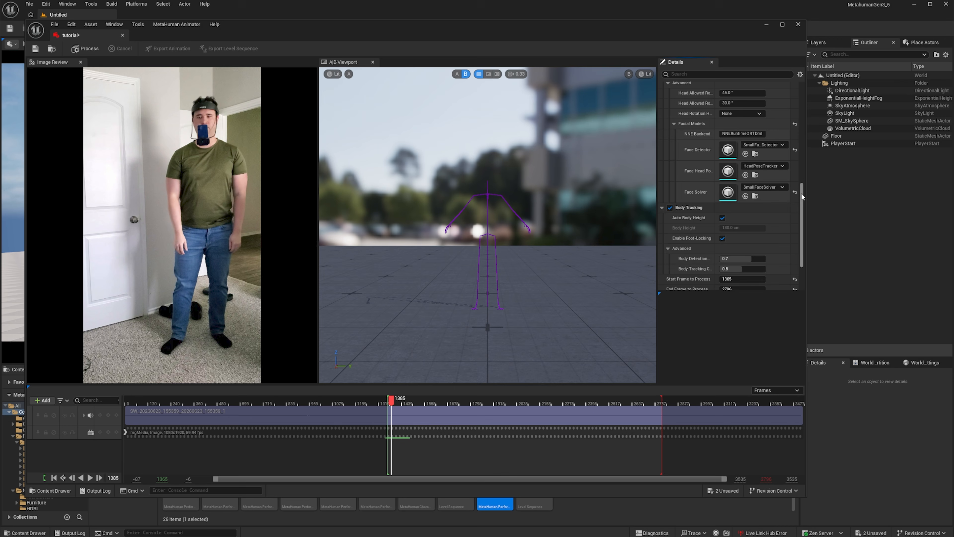
{"action": "left_click_drag", "start_coordinate": [804, 184], "coordinate": [784, 118]}
{"action": "scroll", "coordinate": [788, 117], "scroll_direction": "up", "scroll_amount": 3}
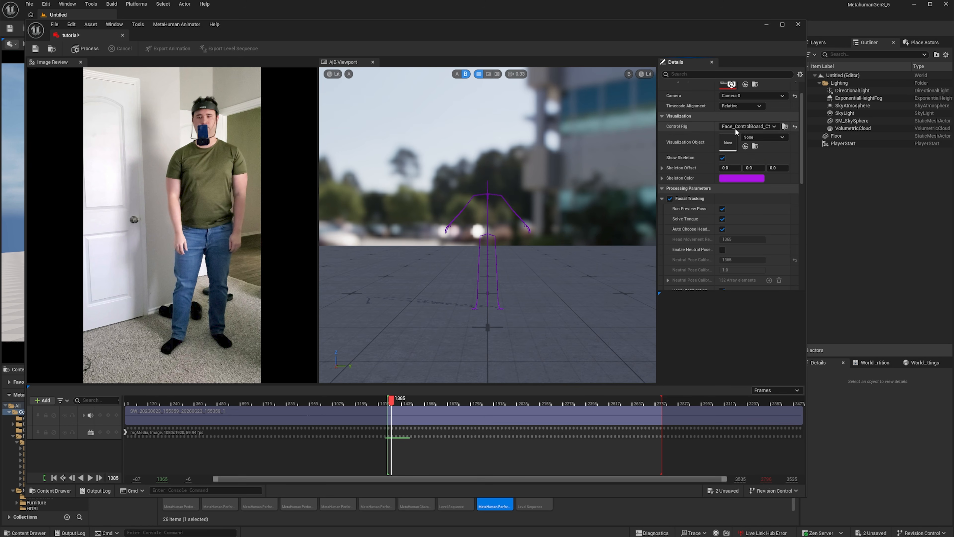
Browse the assets available as the performance's visualization object, leaving it unassigned.
{"action": "left_click", "coordinate": [765, 138]}
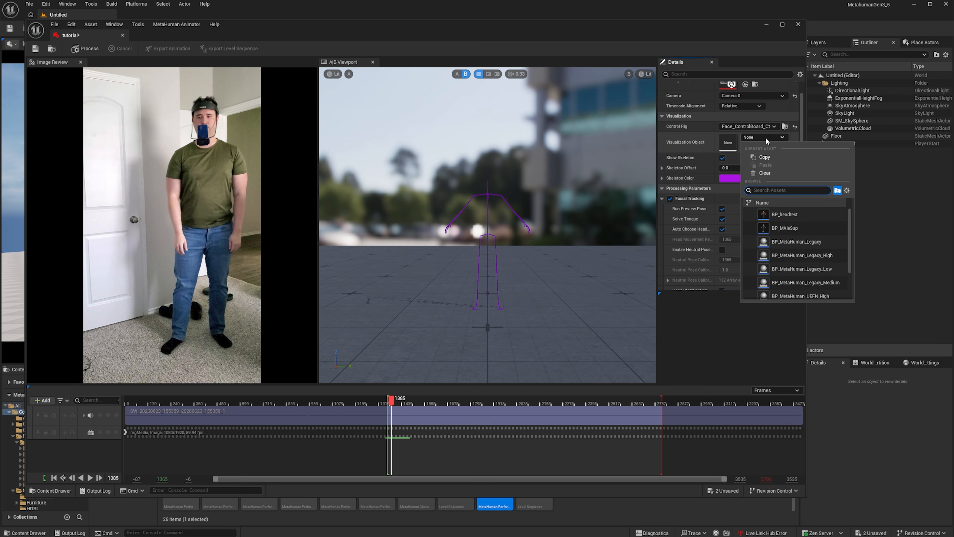
{"action": "left_click", "coordinate": [766, 137]}
{"action": "left_click", "coordinate": [766, 137]}
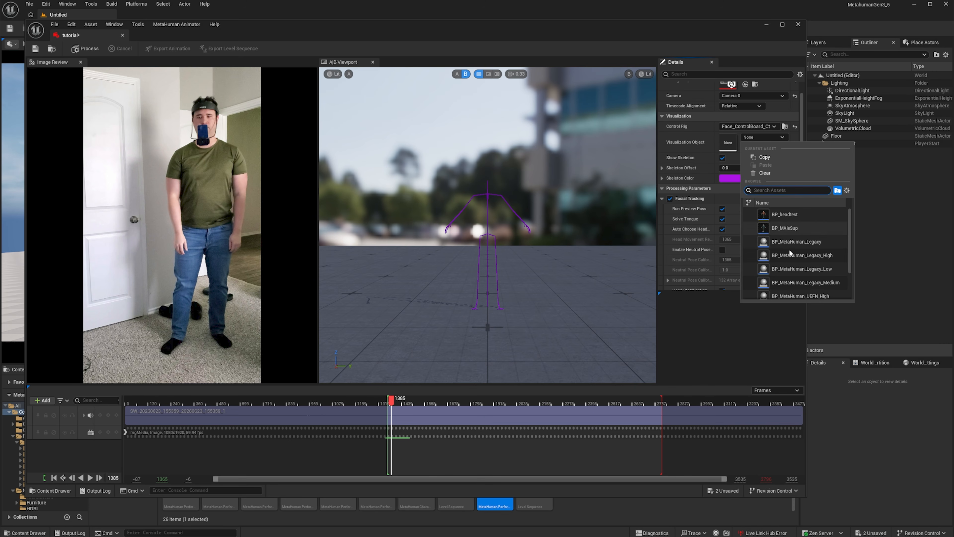
{"action": "left_click", "coordinate": [802, 115]}
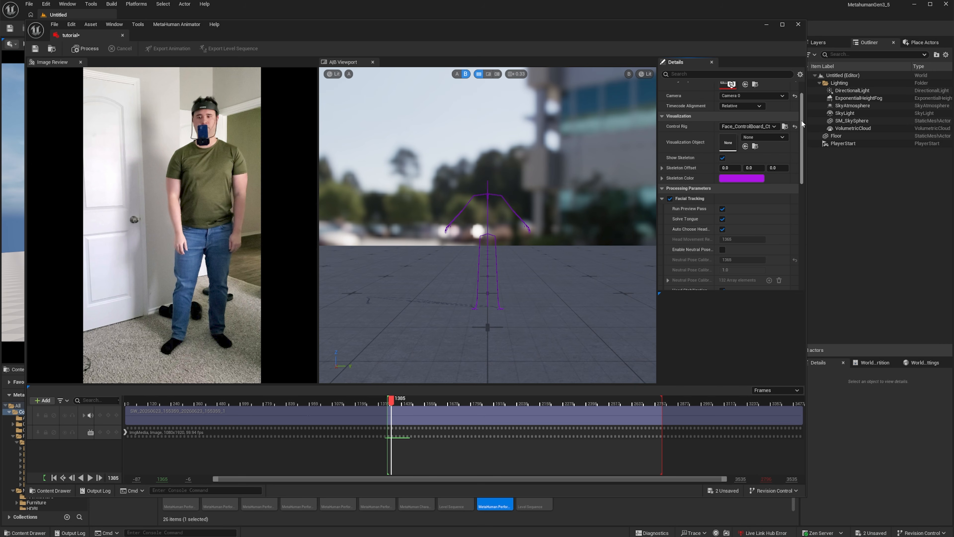
{"action": "left_click", "coordinate": [764, 138]}
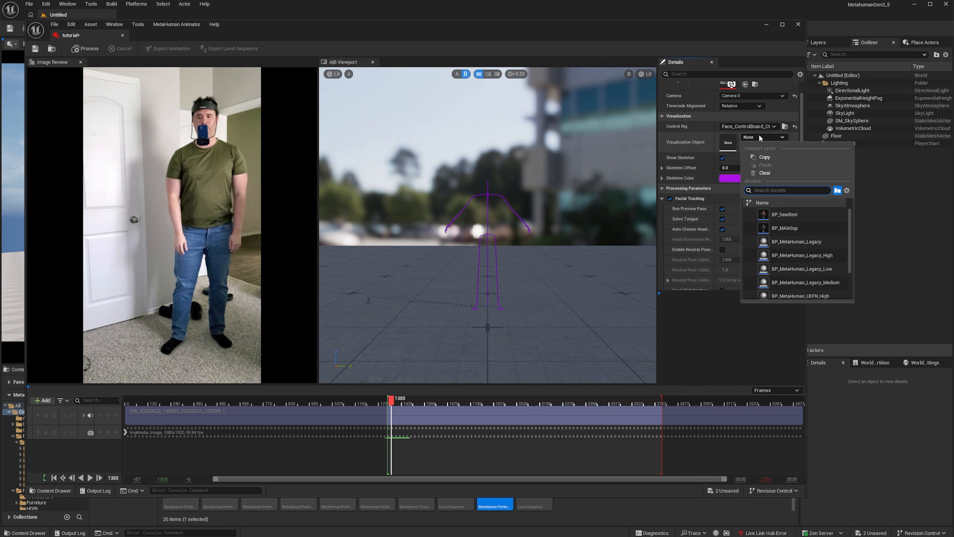
{"action": "scroll", "coordinate": [815, 245], "scroll_direction": "down", "scroll_amount": 3}
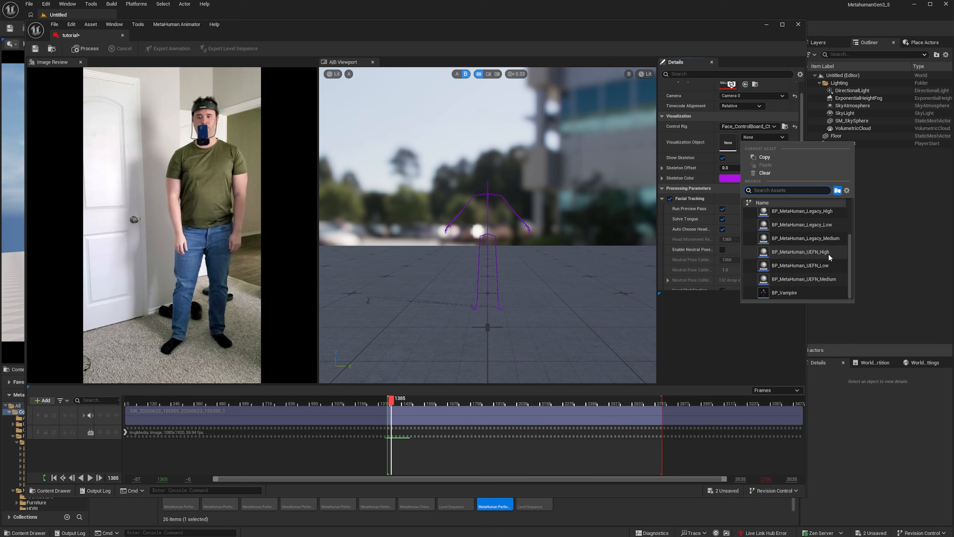
{"action": "left_click_drag", "start_coordinate": [801, 128], "coordinate": [802, 113]}
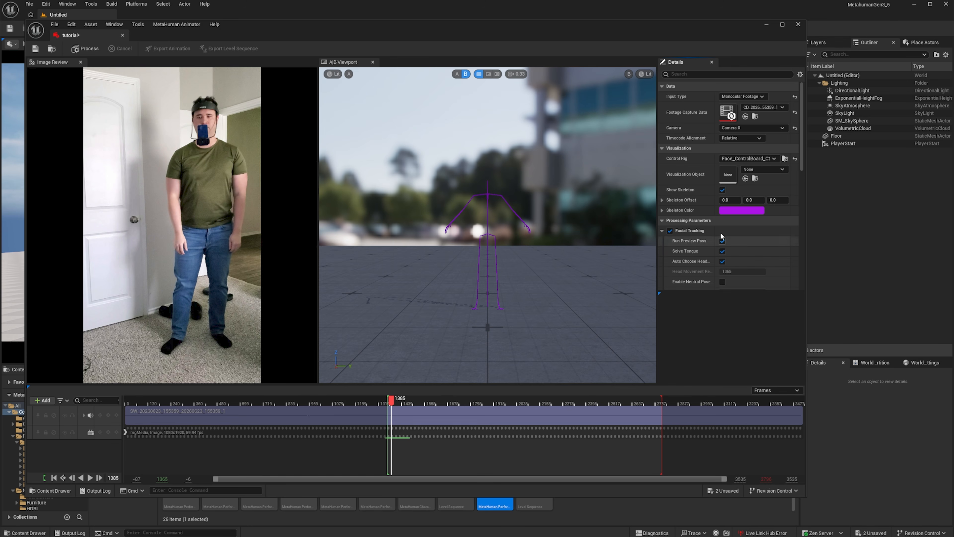
Review the performance's body tracking, smoothing and facial tracking parameters, and check the tutorial asset behind the editor window.
{"action": "left_click_drag", "start_coordinate": [800, 165], "coordinate": [799, 274]}
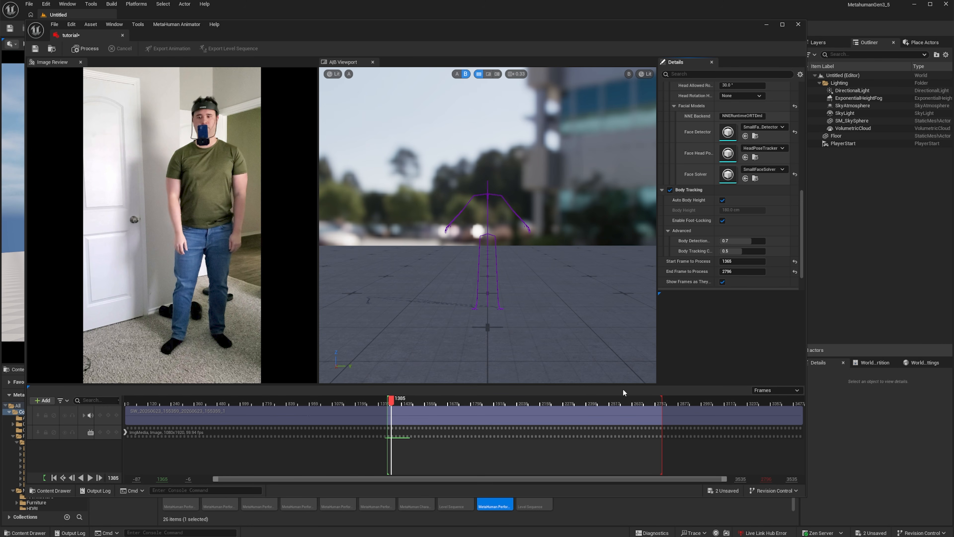
{"action": "scroll", "coordinate": [681, 358], "scroll_direction": "up", "scroll_amount": 3}
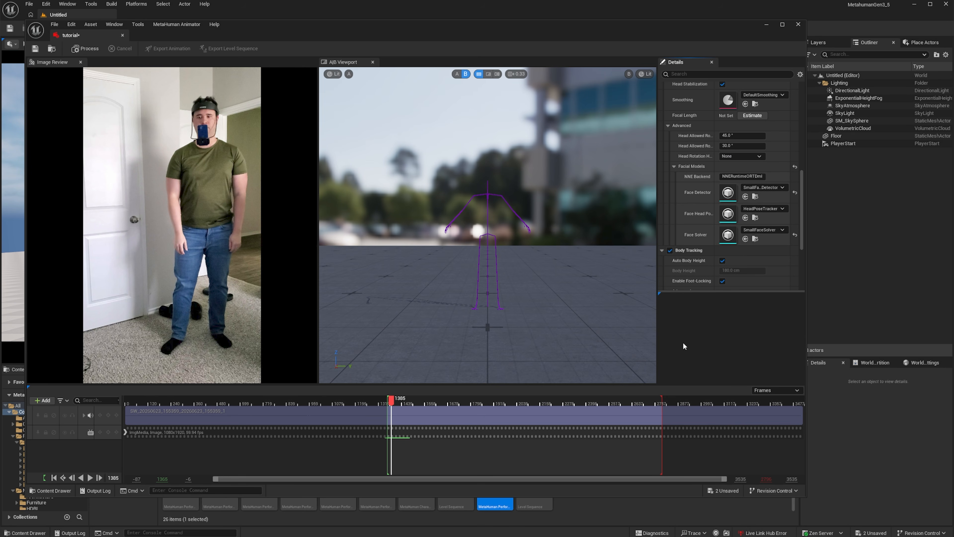
{"action": "scroll", "coordinate": [682, 342], "scroll_direction": "up", "scroll_amount": 5}
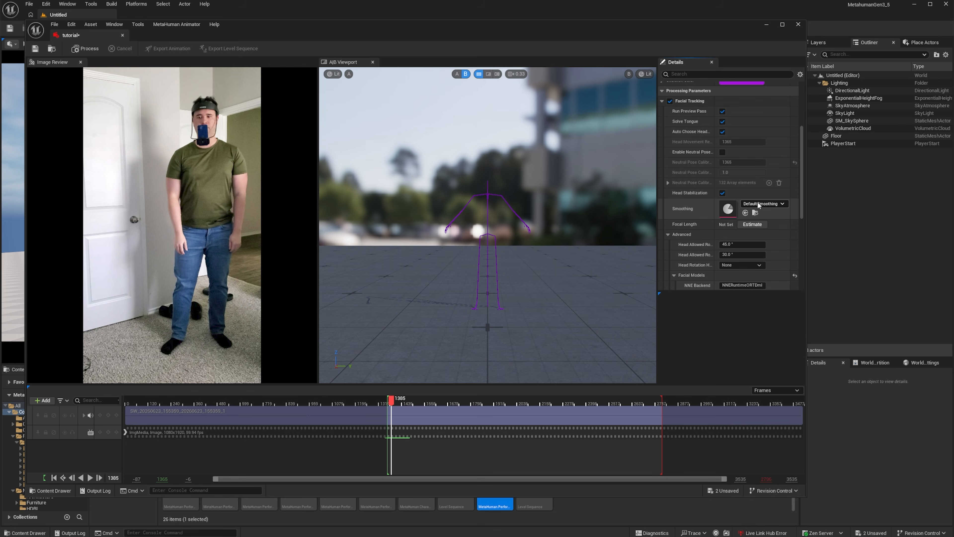
{"action": "scroll", "coordinate": [757, 205], "scroll_direction": "up", "scroll_amount": 3}
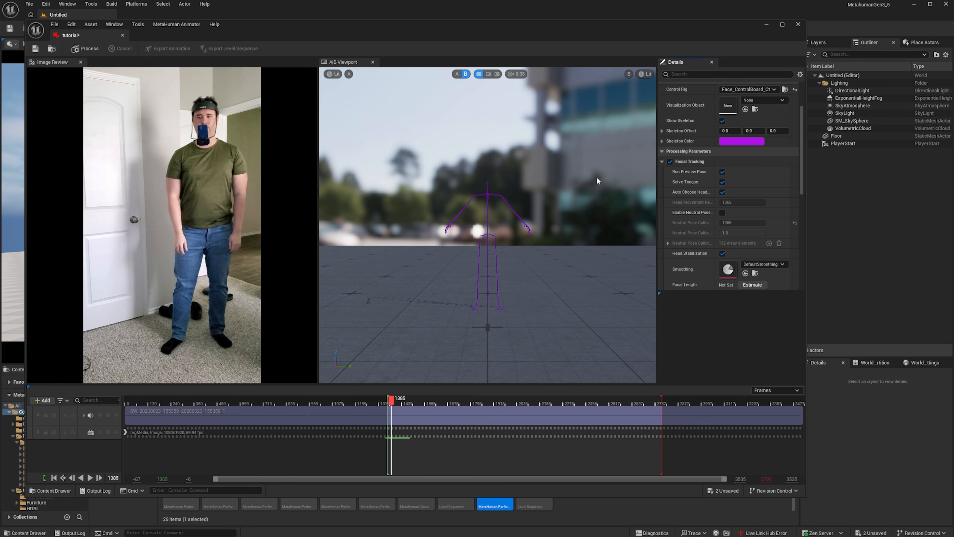
{"action": "left_click_drag", "start_coordinate": [551, 28], "coordinate": [595, 0]}
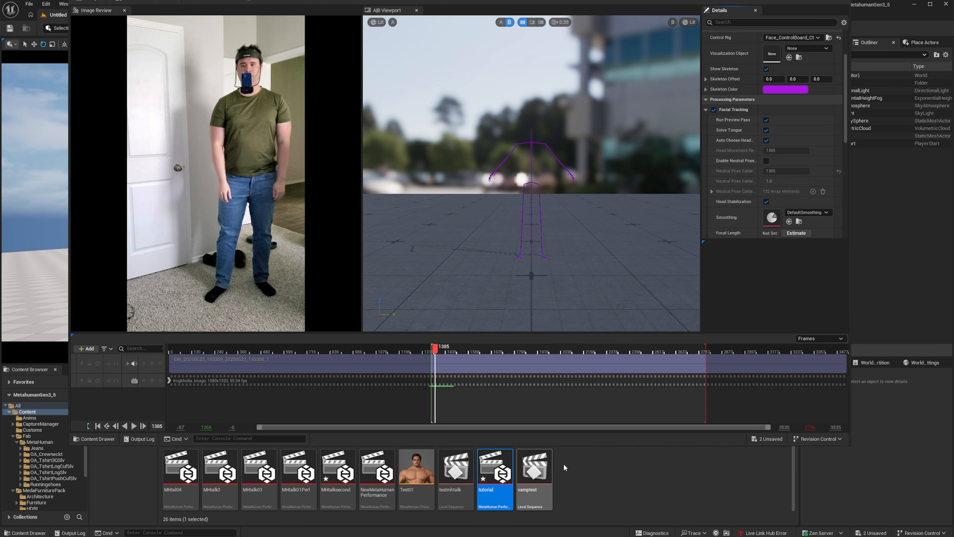
{"action": "left_click_drag", "start_coordinate": [669, 0], "coordinate": [690, 49]}
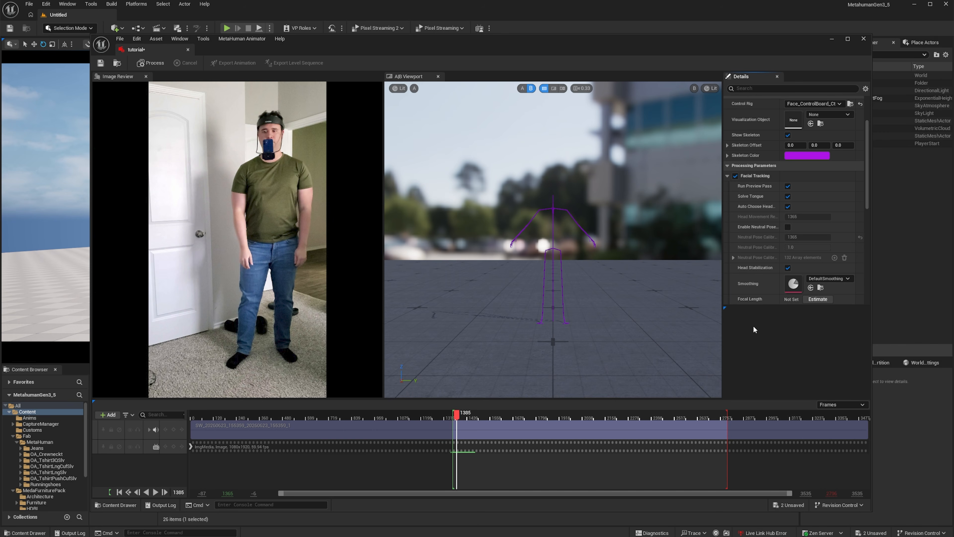
Examine the advanced facial tracking settings, including head rotation limits and the face detector, head pose tracker and solver models.
{"action": "scroll", "coordinate": [864, 167], "scroll_direction": "down", "scroll_amount": 3}
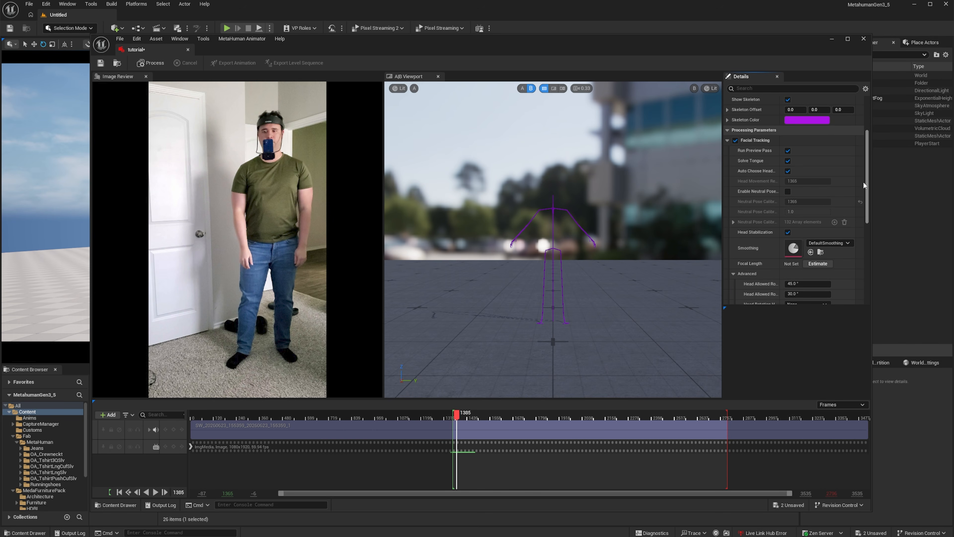
{"action": "left_click_drag", "start_coordinate": [863, 181], "coordinate": [868, 213]}
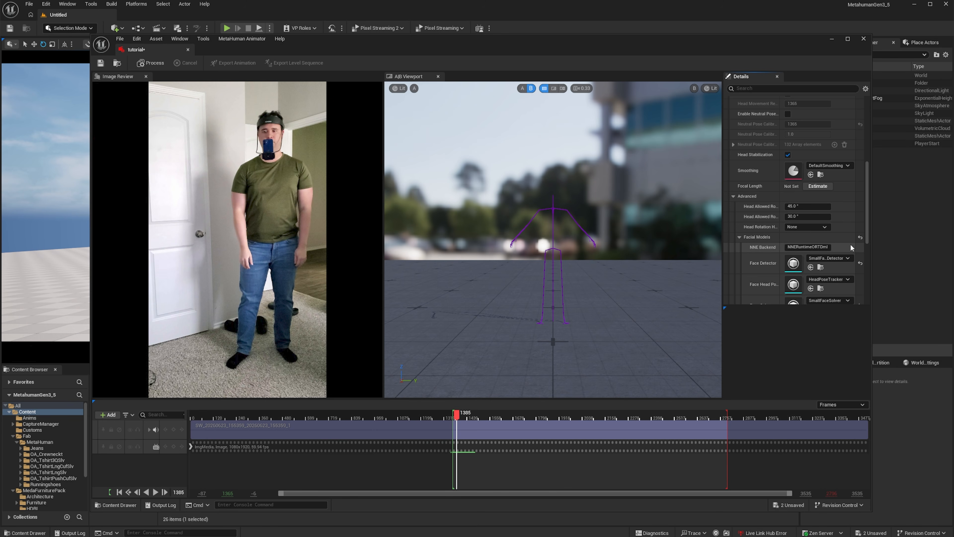
{"action": "left_click_drag", "start_coordinate": [867, 229], "coordinate": [838, 190]}
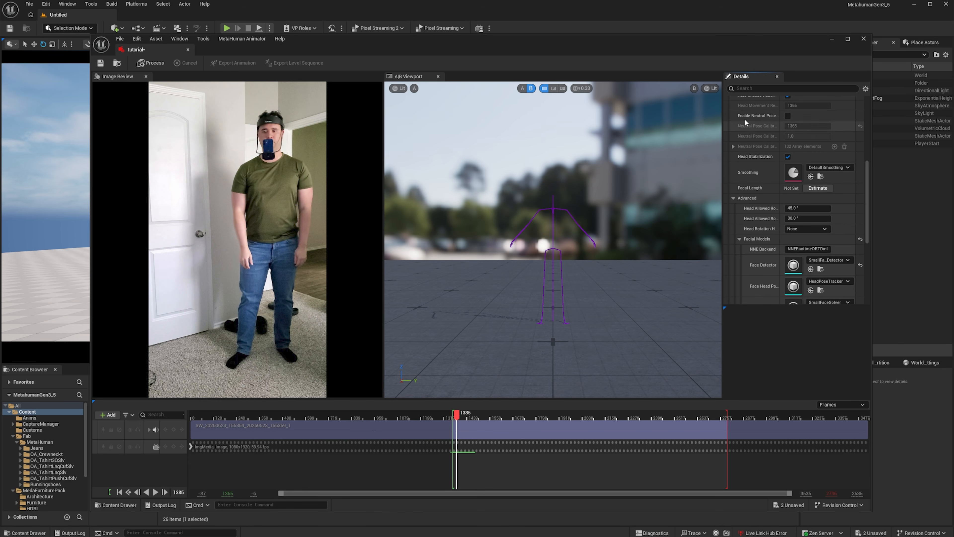
{"action": "scroll", "coordinate": [744, 119], "scroll_direction": "up", "scroll_amount": 2}
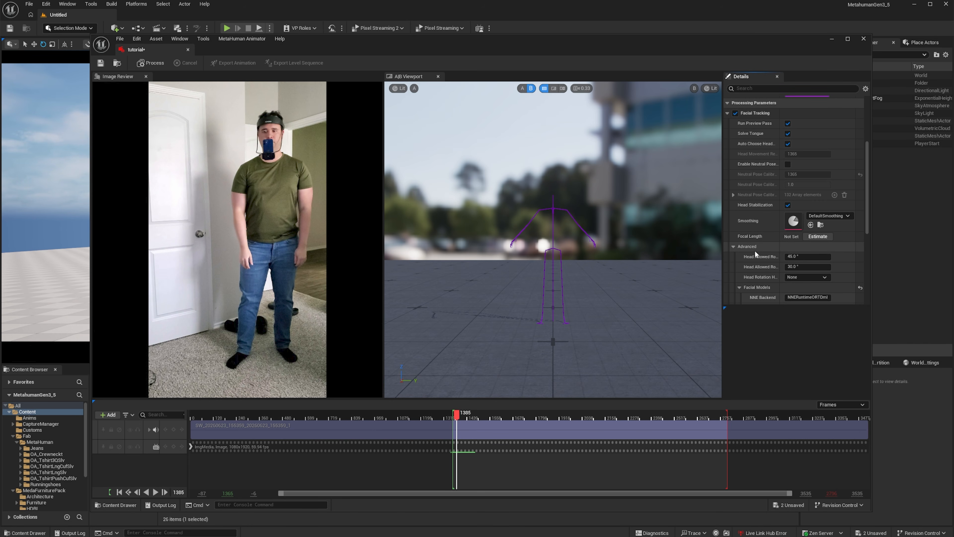
{"action": "left_click", "coordinate": [733, 246]}
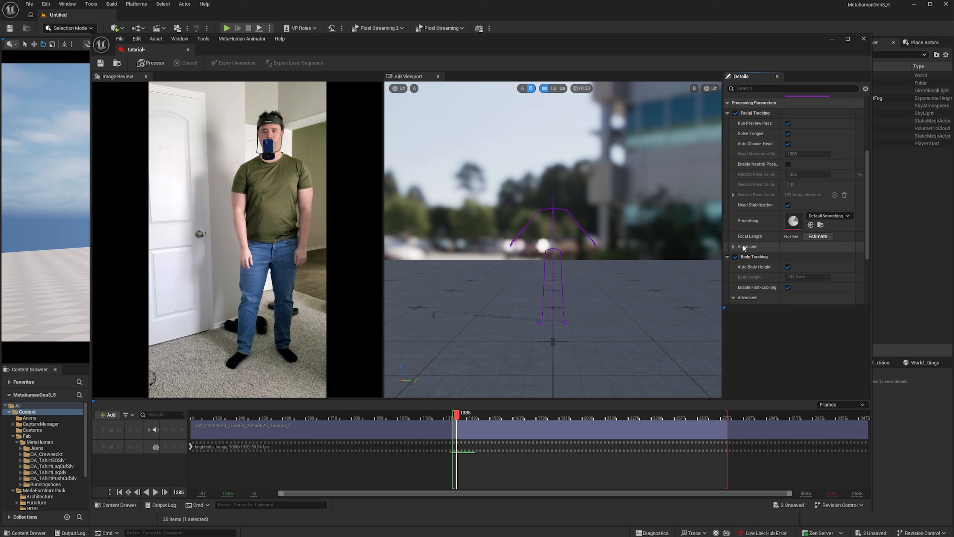
{"action": "left_click", "coordinate": [733, 246]}
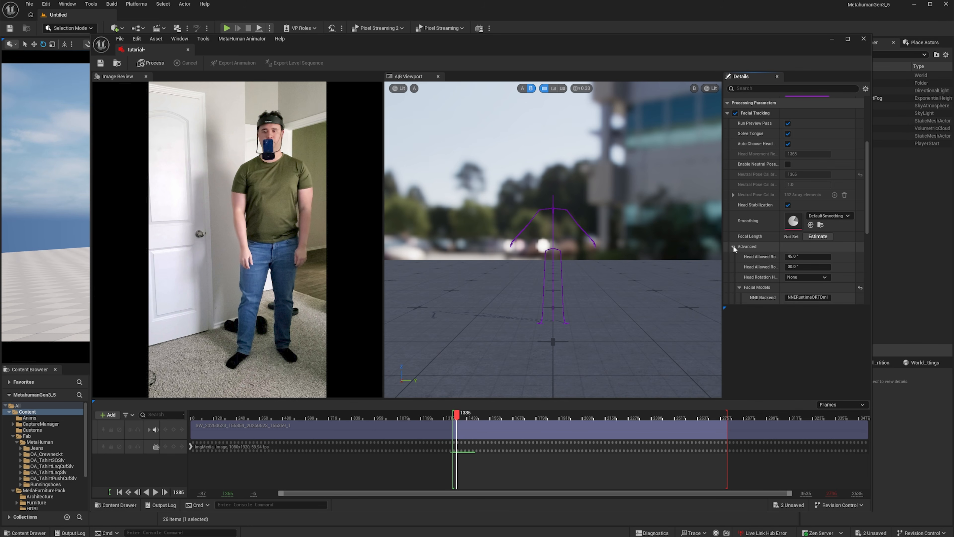
{"action": "scroll", "coordinate": [745, 236], "scroll_direction": "down", "scroll_amount": 5}
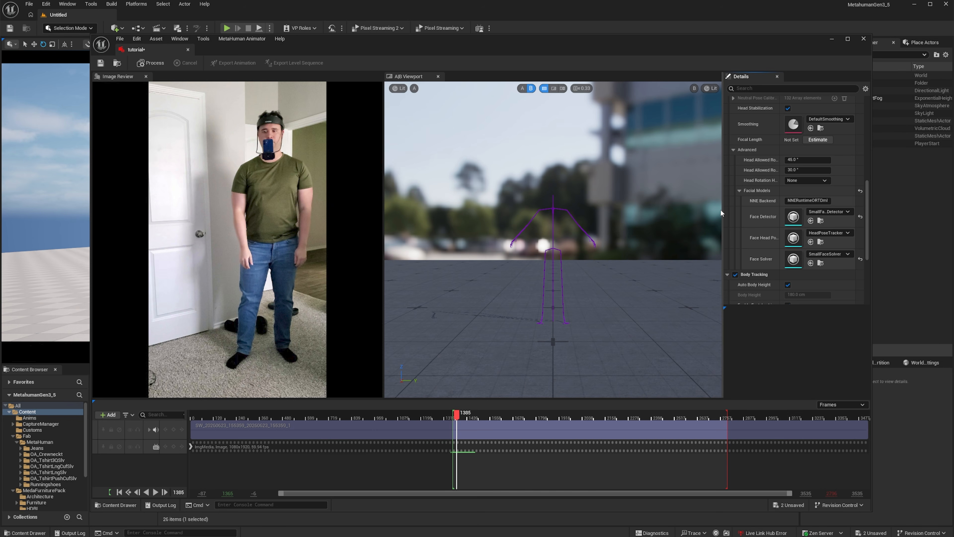
{"action": "left_click_drag", "start_coordinate": [722, 210], "coordinate": [688, 210]}
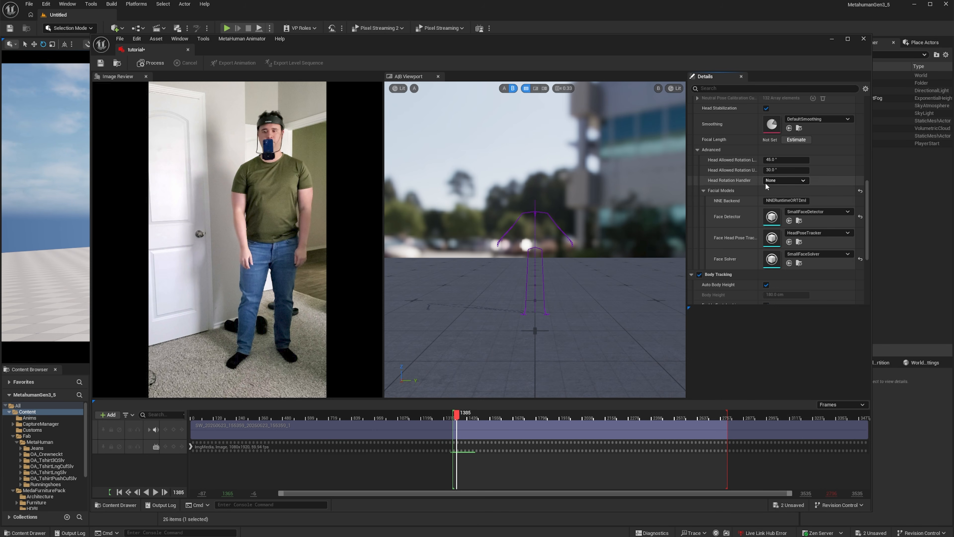
{"action": "scroll", "coordinate": [799, 254], "scroll_direction": "up", "scroll_amount": 2}
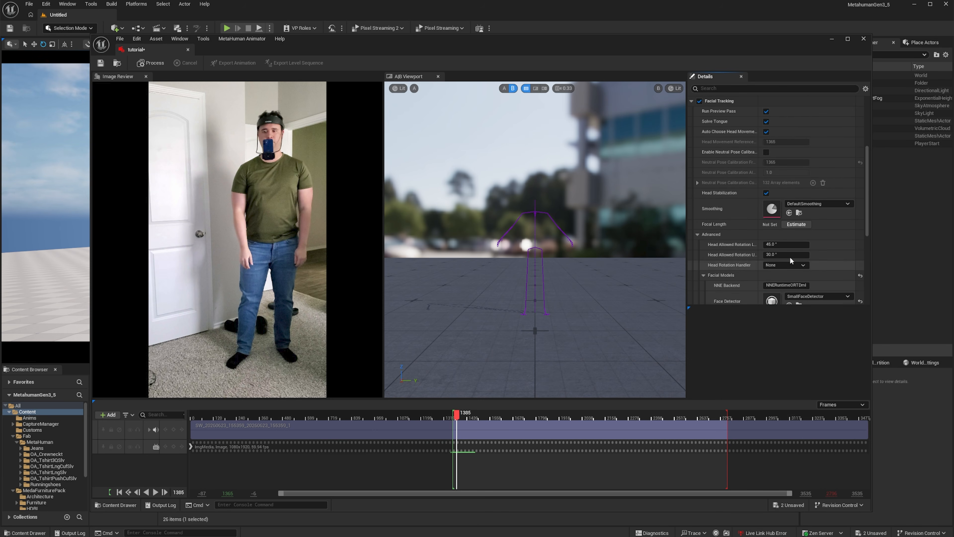
{"action": "scroll", "coordinate": [742, 243], "scroll_direction": "down", "scroll_amount": 2}
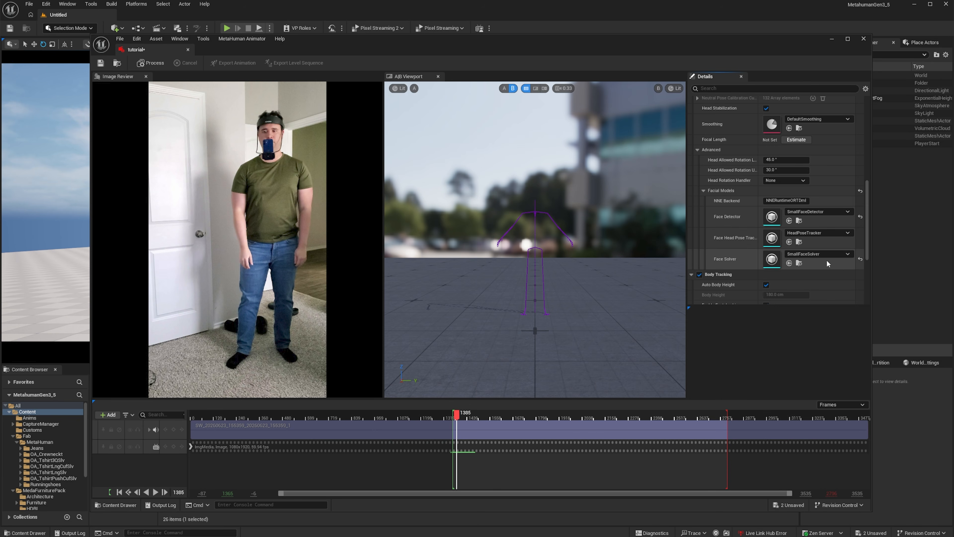
Shrink the performance window and check that the project's content view options show developers, engine and plugin content.
{"action": "left_click_drag", "start_coordinate": [872, 271], "coordinate": [760, 267]}
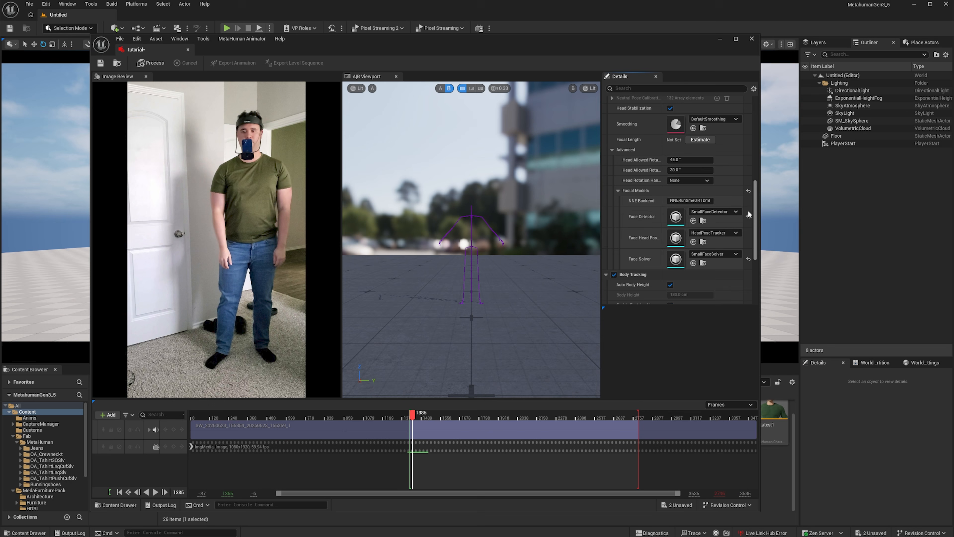
{"action": "left_click", "coordinate": [736, 213]}
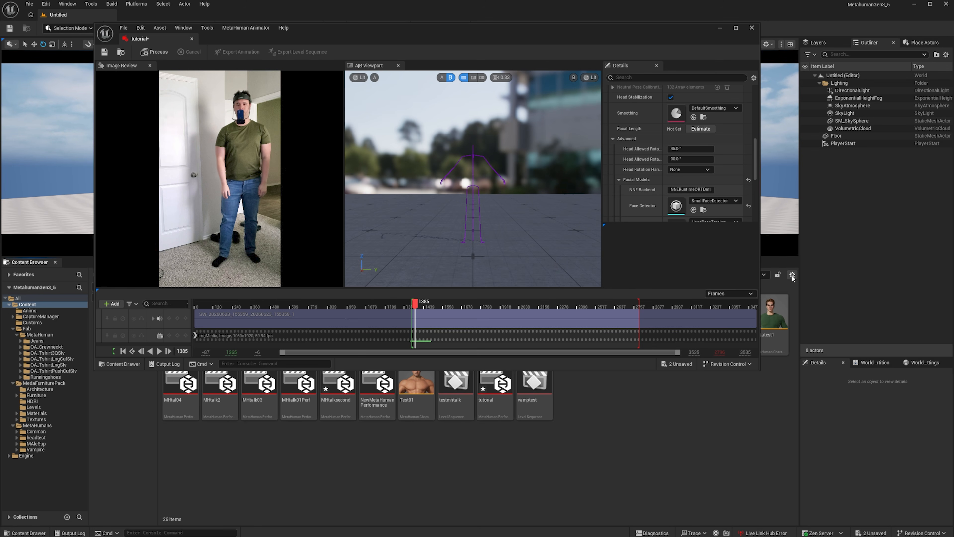
{"action": "left_click", "coordinate": [792, 275]}
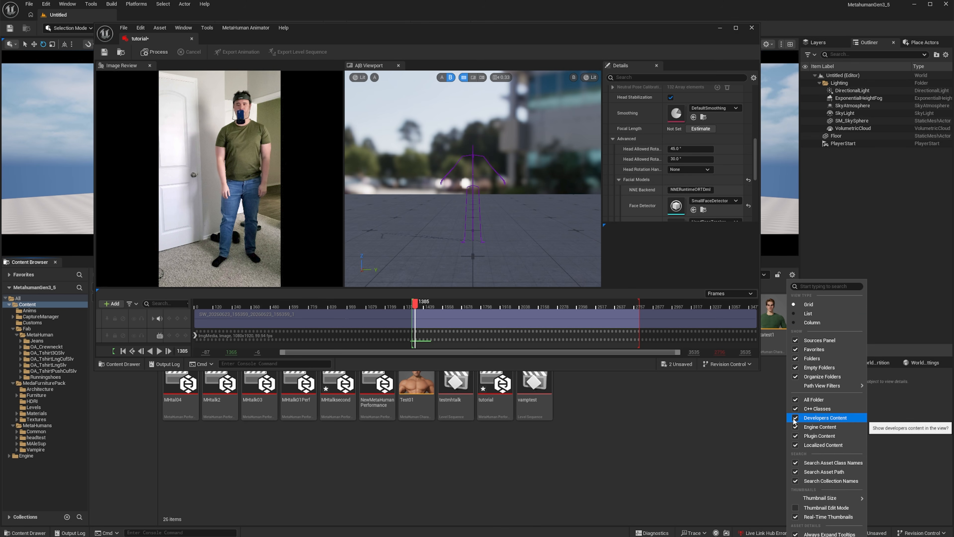
{"action": "left_click_drag", "start_coordinate": [756, 170], "coordinate": [755, 180]}
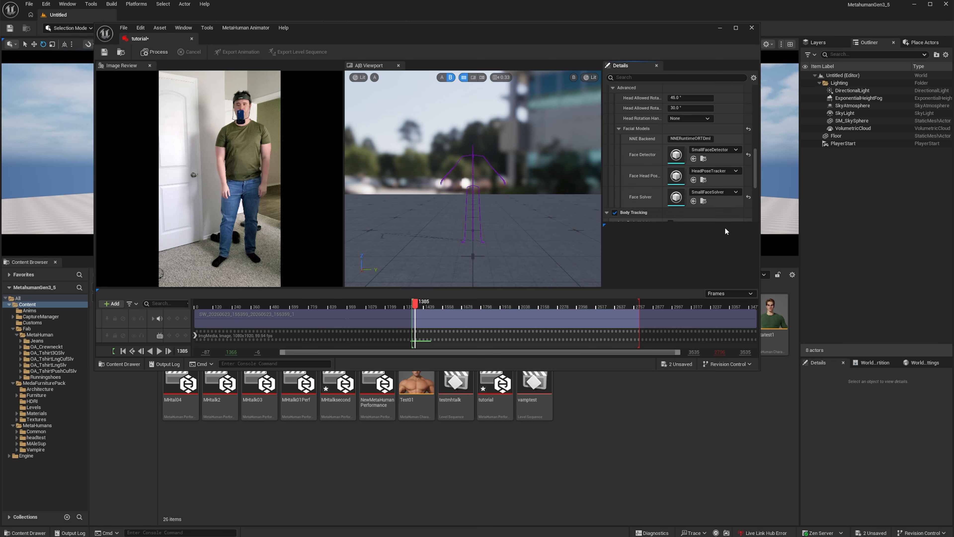
Enlarge the performance window and its settings area, and browse the models available for the face detector.
{"action": "left_click_drag", "start_coordinate": [758, 370], "coordinate": [776, 484]}
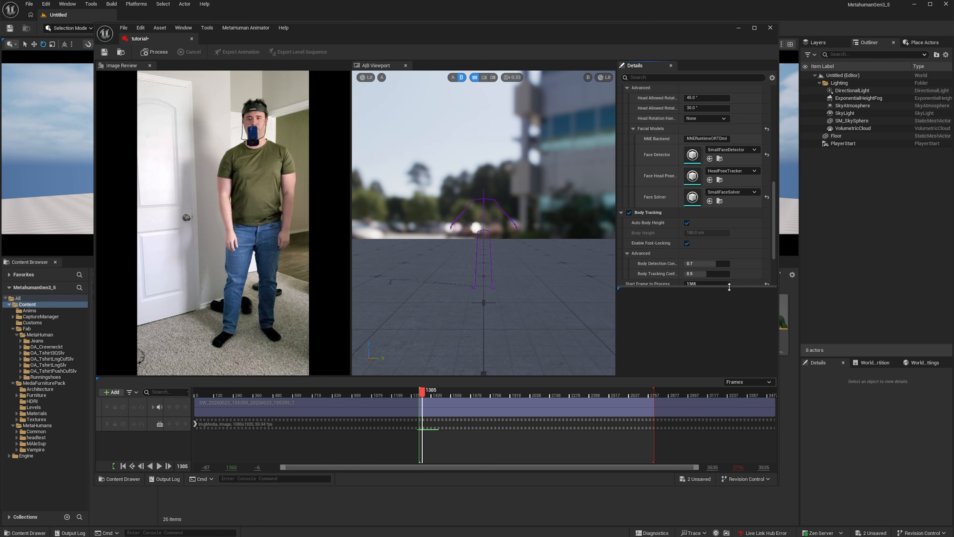
{"action": "left_click_drag", "start_coordinate": [729, 286], "coordinate": [729, 359]}
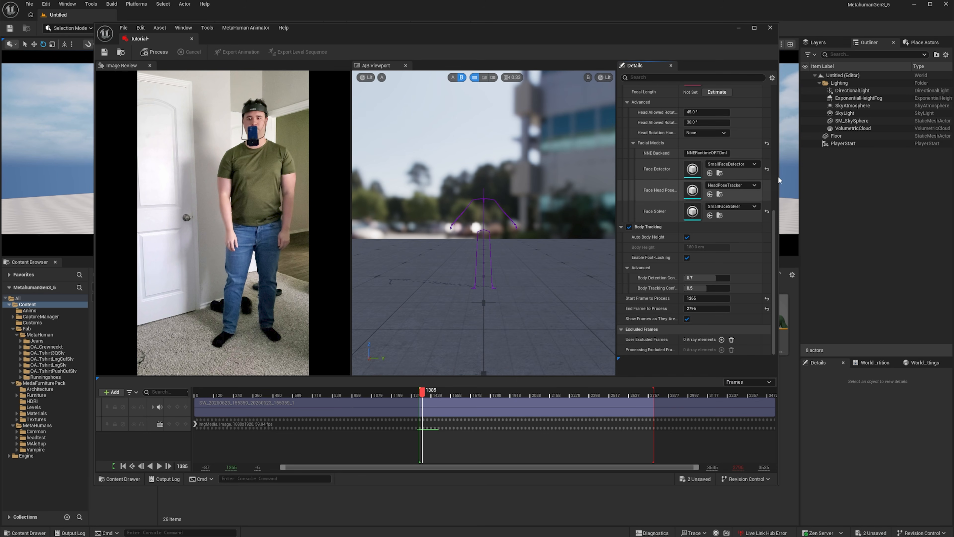
{"action": "left_click", "coordinate": [731, 164]}
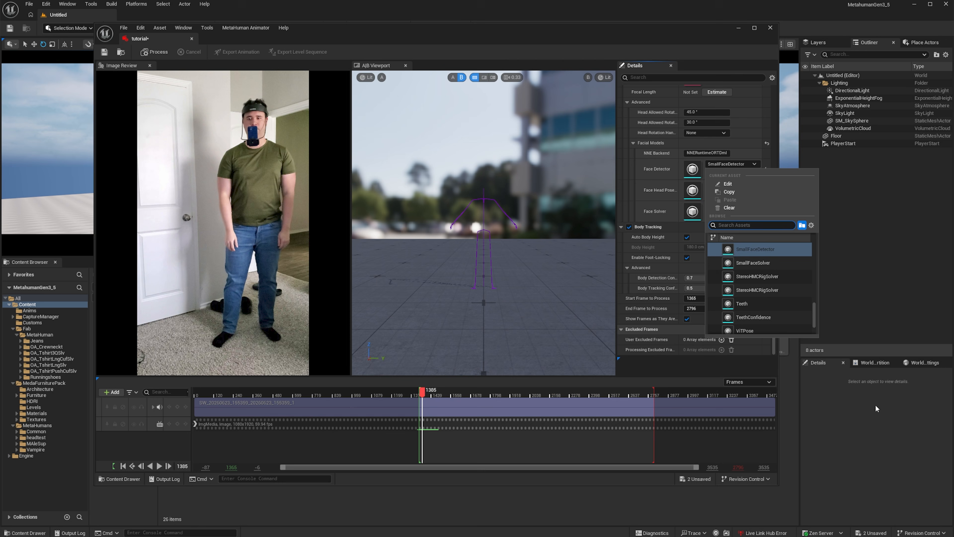
{"action": "left_click", "coordinate": [780, 379]}
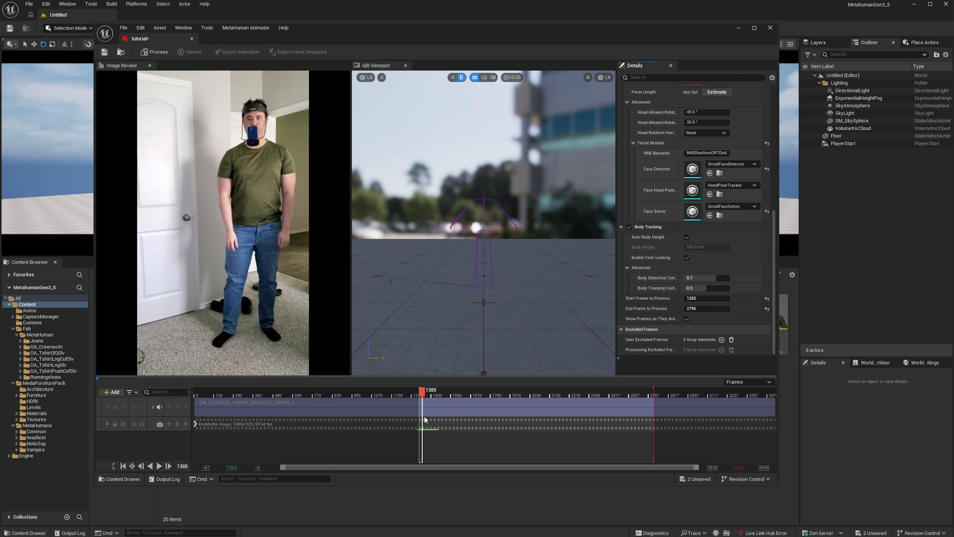
Scrub the processed take to frame 1828 and assign BP_headtest as the performance's visualization object.
{"action": "scroll", "coordinate": [695, 263], "scroll_direction": "up", "scroll_amount": 6}
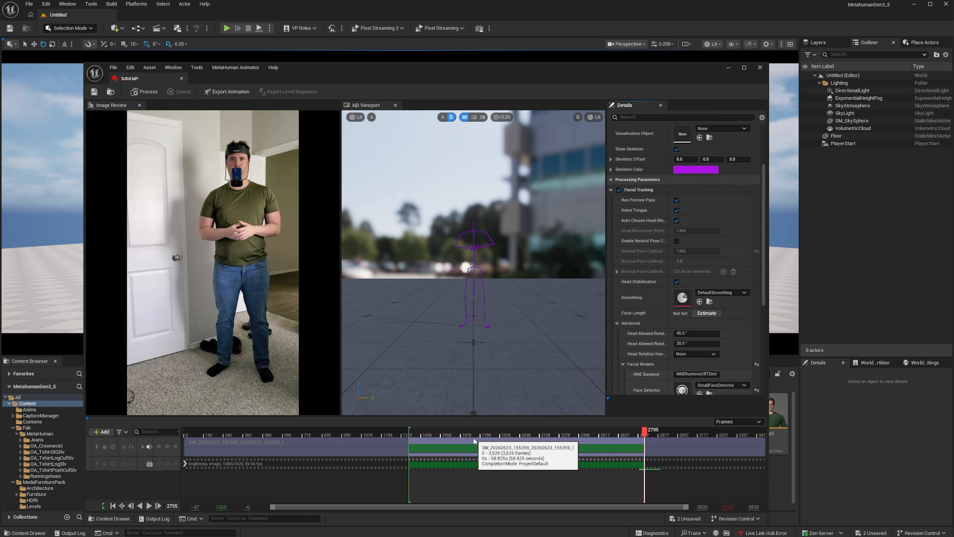
{"action": "mouse_move", "coordinate": [479, 430]}
{"action": "left_mouse_down"}
{"action": "mouse_move", "coordinate": [442, 435]}
{"action": "mouse_move", "coordinate": [512, 435]}
{"action": "mouse_move", "coordinate": [485, 435]}
{"action": "left_mouse_up"}
{"action": "scroll", "coordinate": [664, 212], "scroll_direction": "up", "scroll_amount": 2}
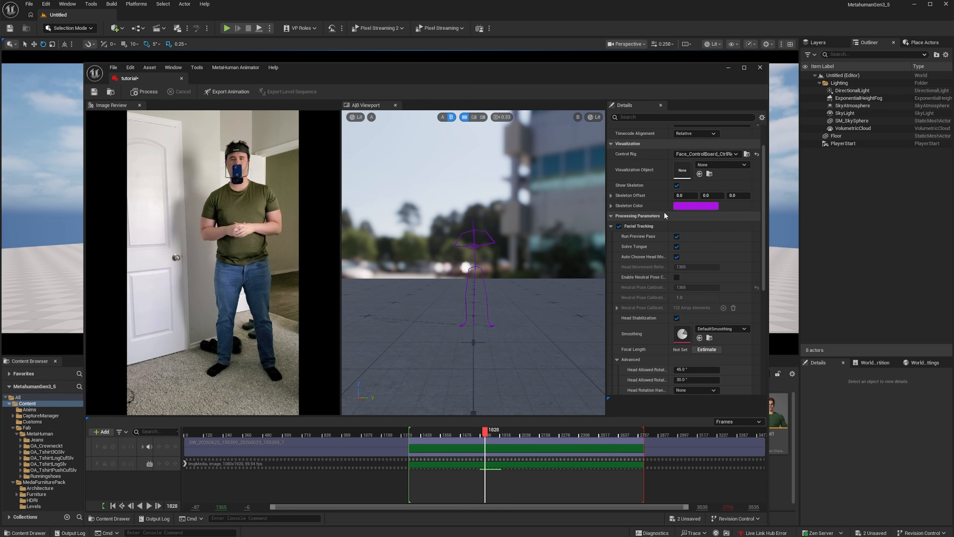
{"action": "left_click", "coordinate": [704, 165]}
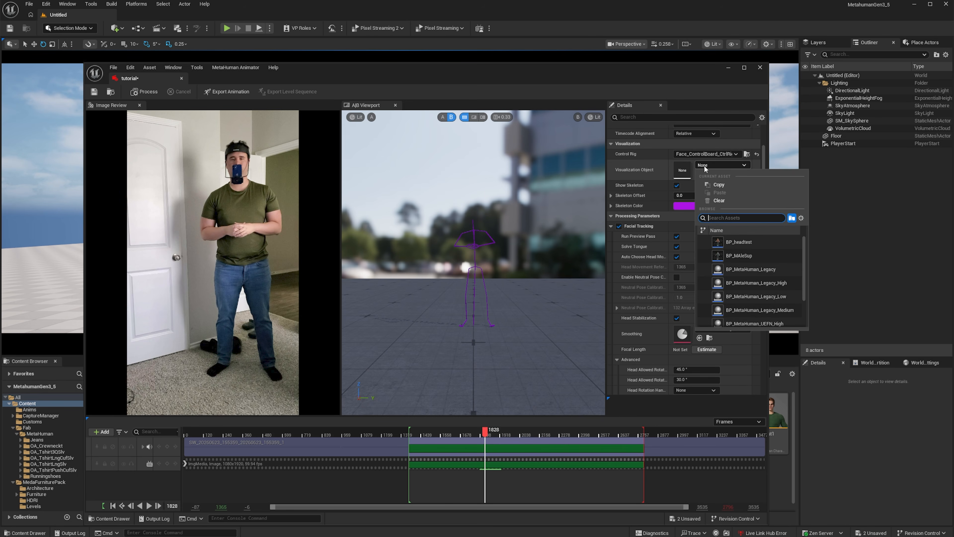
{"action": "left_click", "coordinate": [740, 244]}
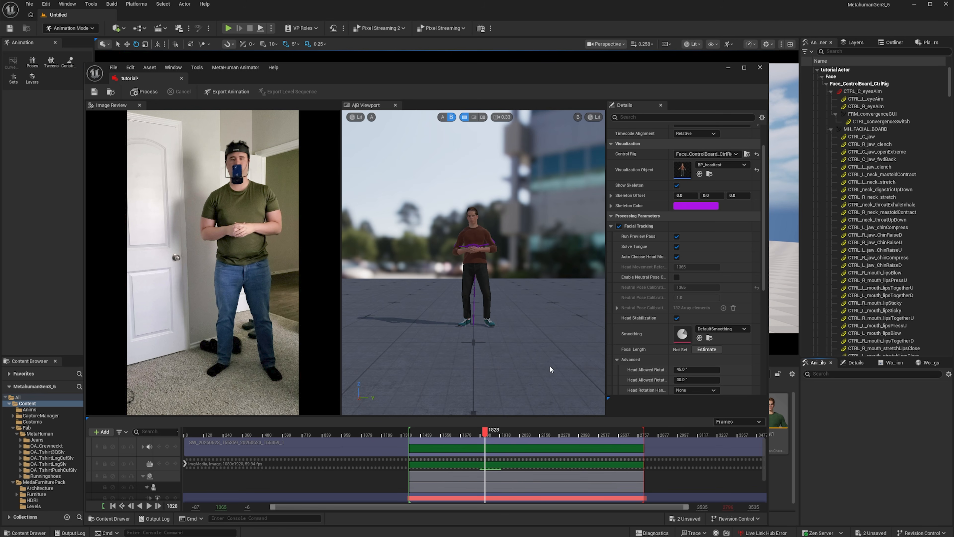
{"action": "left_click_drag", "start_coordinate": [561, 415], "coordinate": [561, 391]}
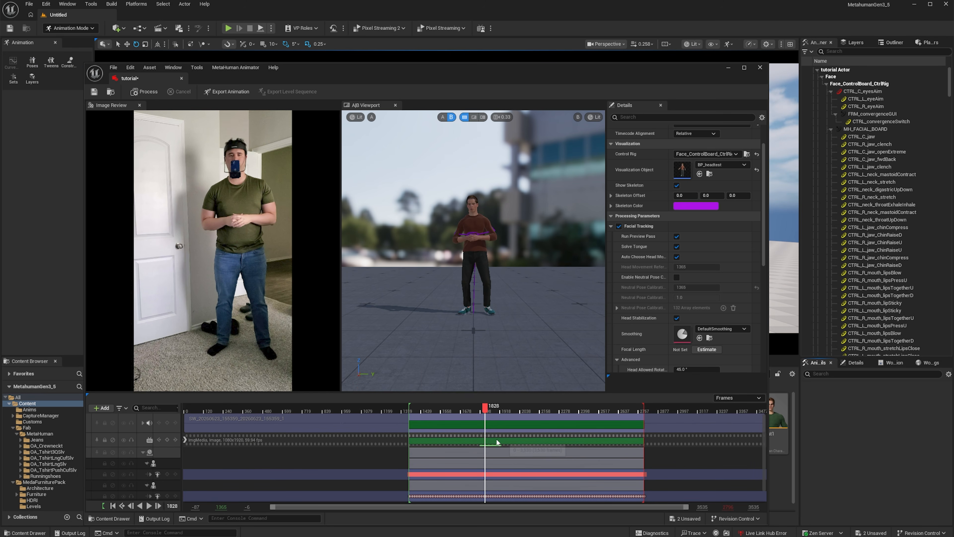
Scrub the processed take back to frame 1761 and forward towards its end to compare BP_headtest's motion with the video.
{"action": "mouse_move", "coordinate": [485, 411]}
{"action": "left_mouse_down"}
{"action": "mouse_move", "coordinate": [436, 416]}
{"action": "mouse_move", "coordinate": [474, 411]}
{"action": "left_mouse_up"}
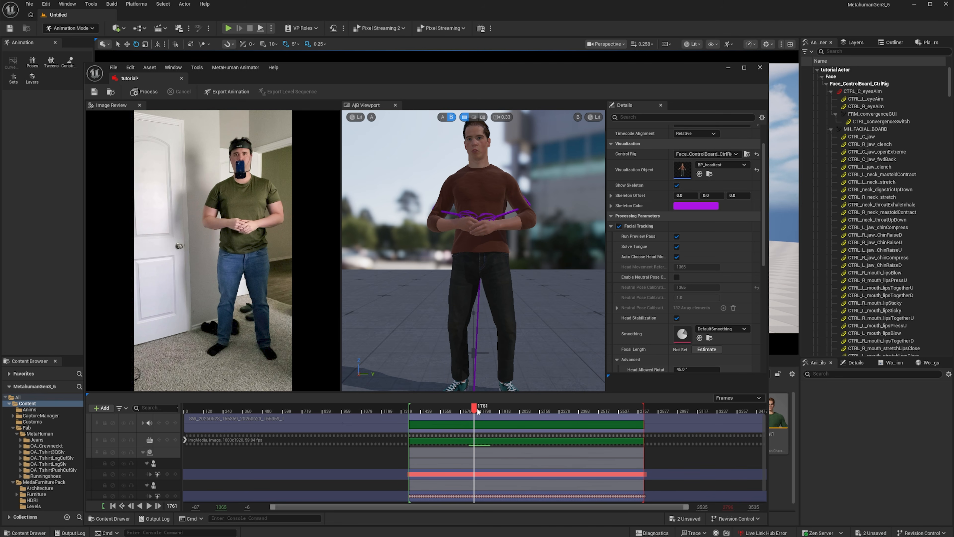
{"action": "left_click_drag", "start_coordinate": [475, 408], "coordinate": [592, 453]}
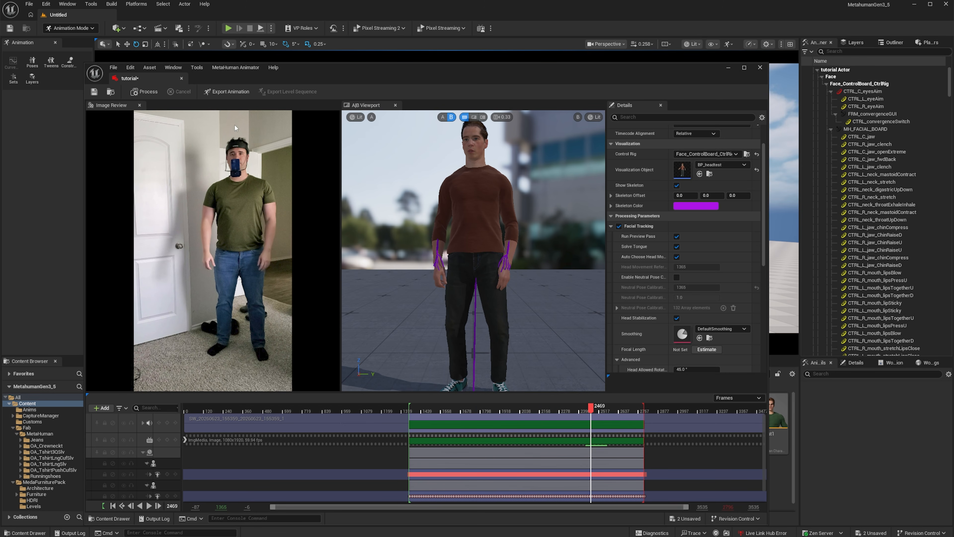
Start exporting the take's animation as an animation sequence named TutorialMH in the Content folder and reposition the export settings.
{"action": "left_click", "coordinate": [225, 92]}
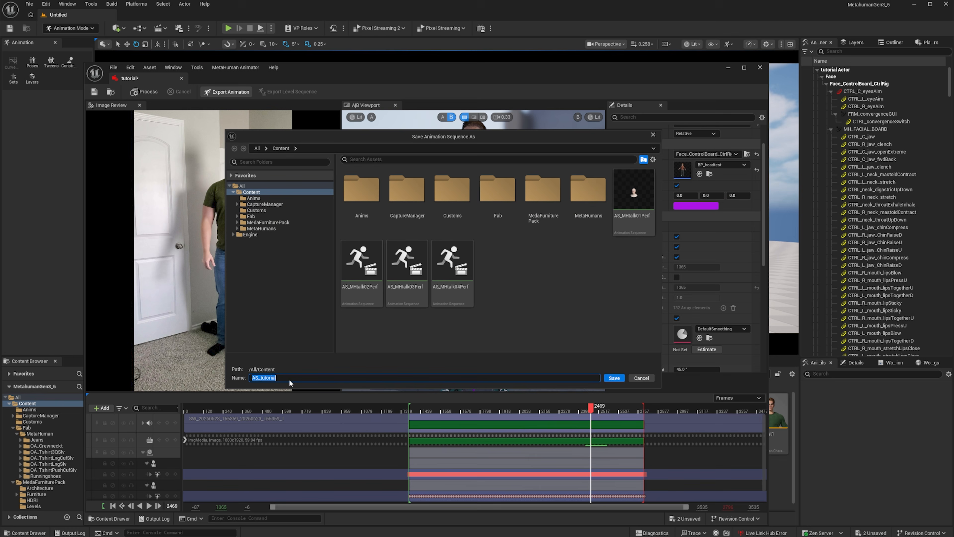
{"action": "type", "text": "TutorialMH"}
{"action": "left_click", "coordinate": [607, 379]}
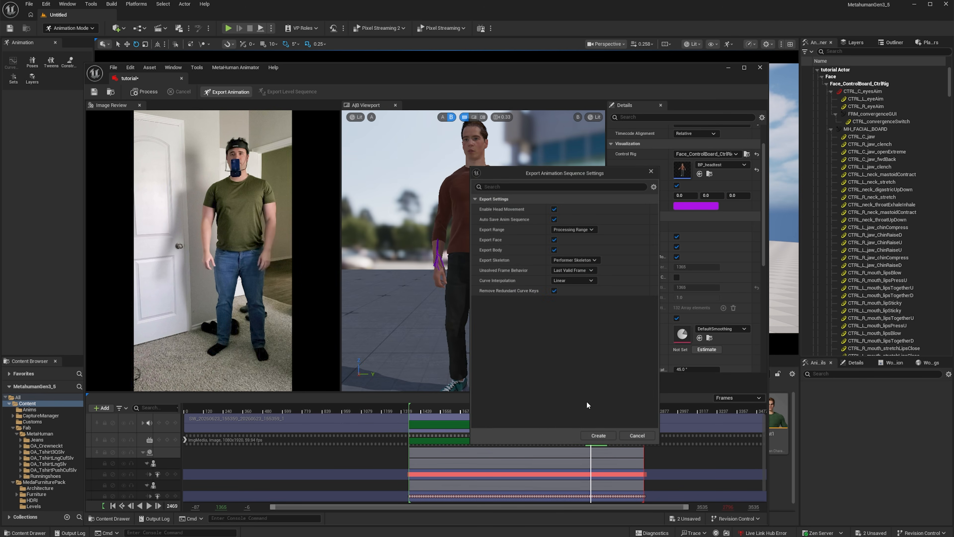
{"action": "left_click_drag", "start_coordinate": [547, 171], "coordinate": [436, 138]}
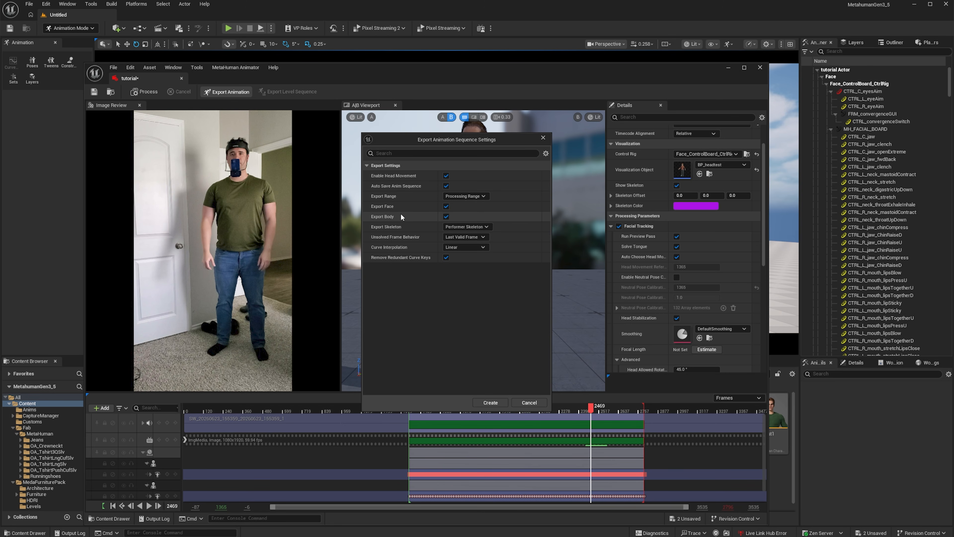
Turn off body export and set SKM_headtest_FaceMesh as the target skeletal mesh for a face-only animation sequence.
{"action": "left_click", "coordinate": [445, 217]}
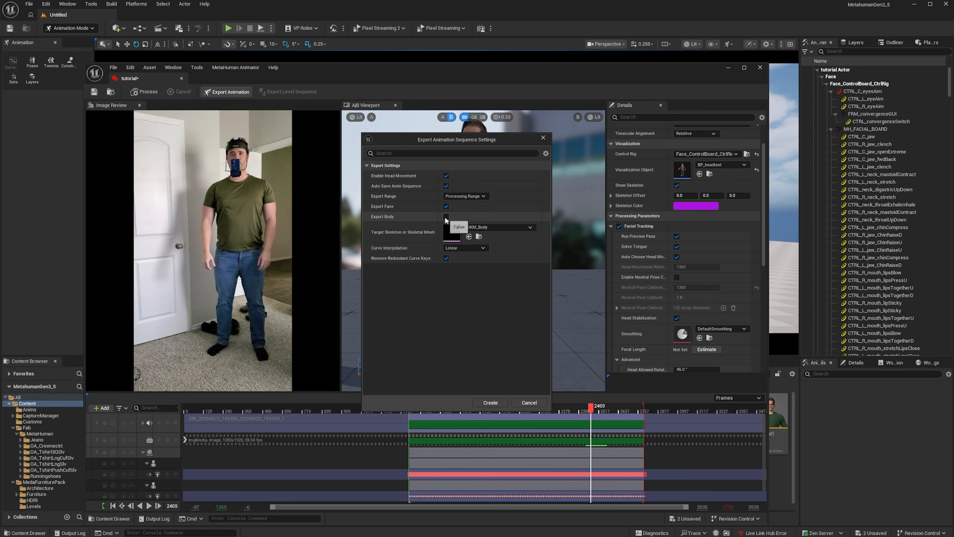
{"action": "left_click", "coordinate": [495, 228]}
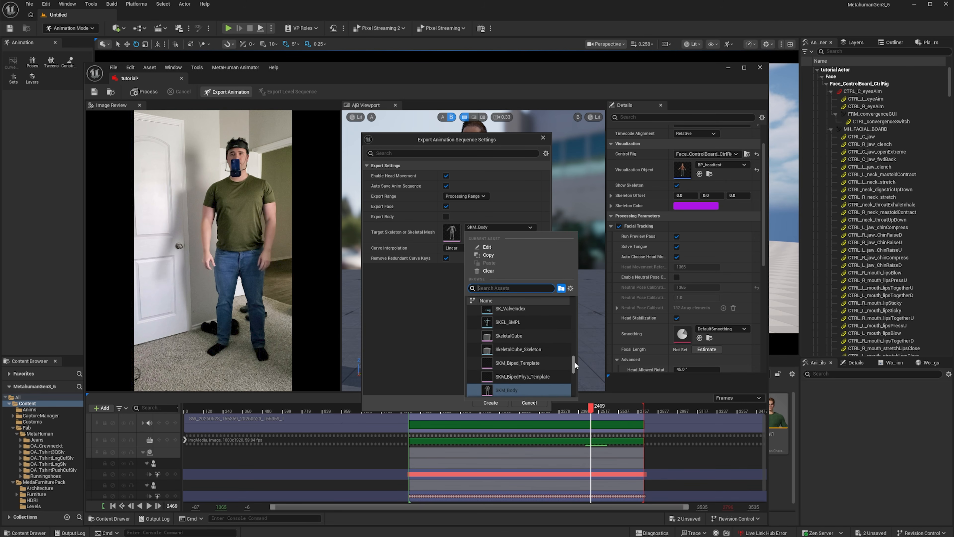
{"action": "type", "text": "head"}
{"action": "scroll", "coordinate": [525, 381], "scroll_direction": "down", "scroll_amount": 2}
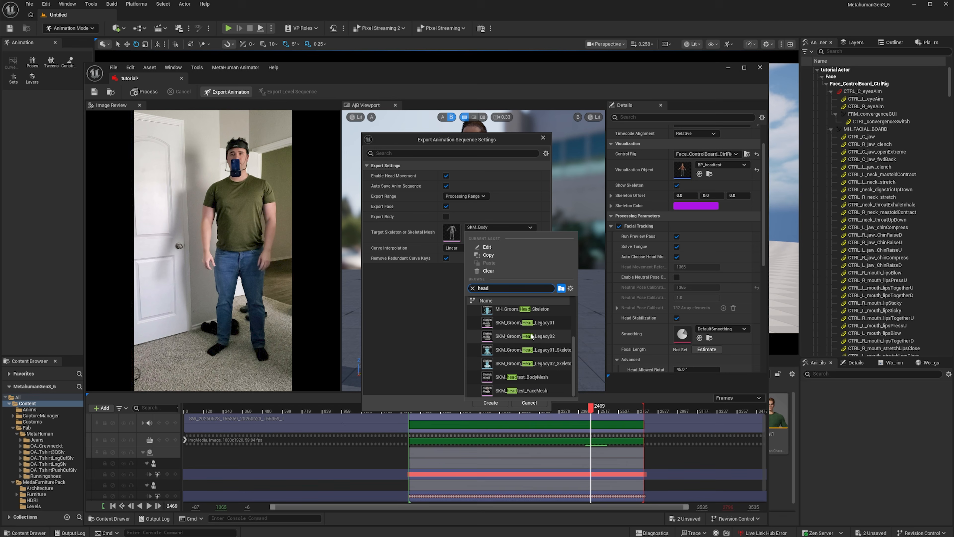
{"action": "left_click", "coordinate": [514, 392]}
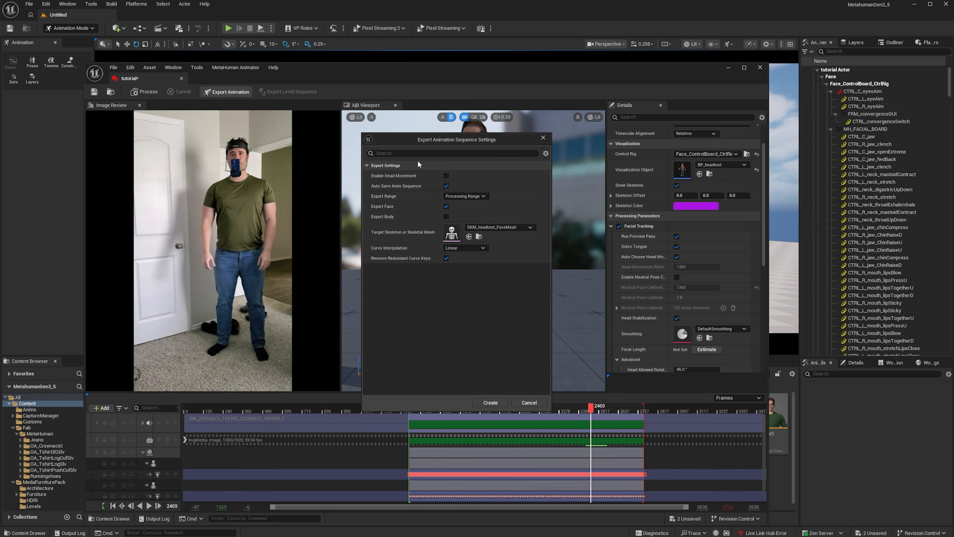
Turn head movement and body export back on in the export settings and cancel the animation export.
{"action": "left_click", "coordinate": [446, 176]}
{"action": "left_click", "coordinate": [446, 175]}
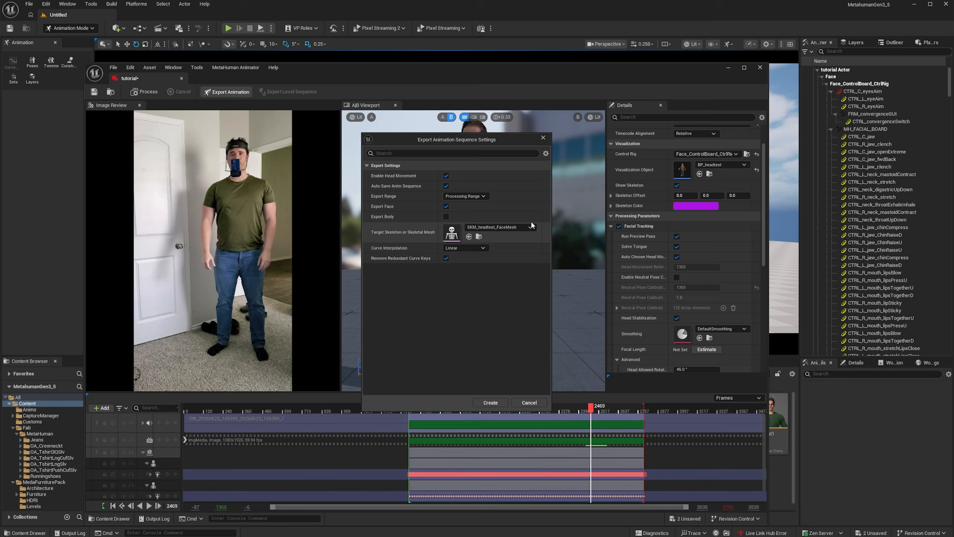
{"action": "left_click", "coordinate": [446, 216]}
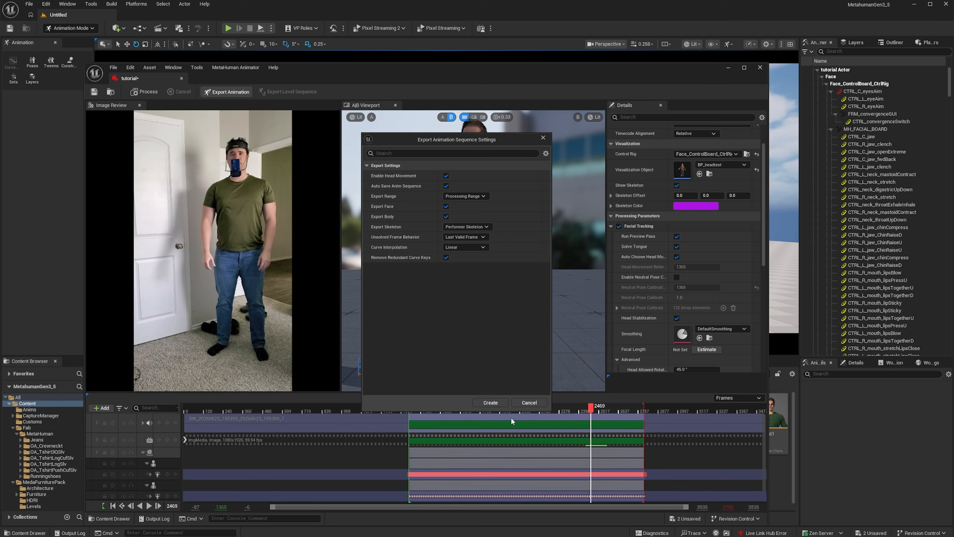
{"action": "left_click", "coordinate": [518, 401]}
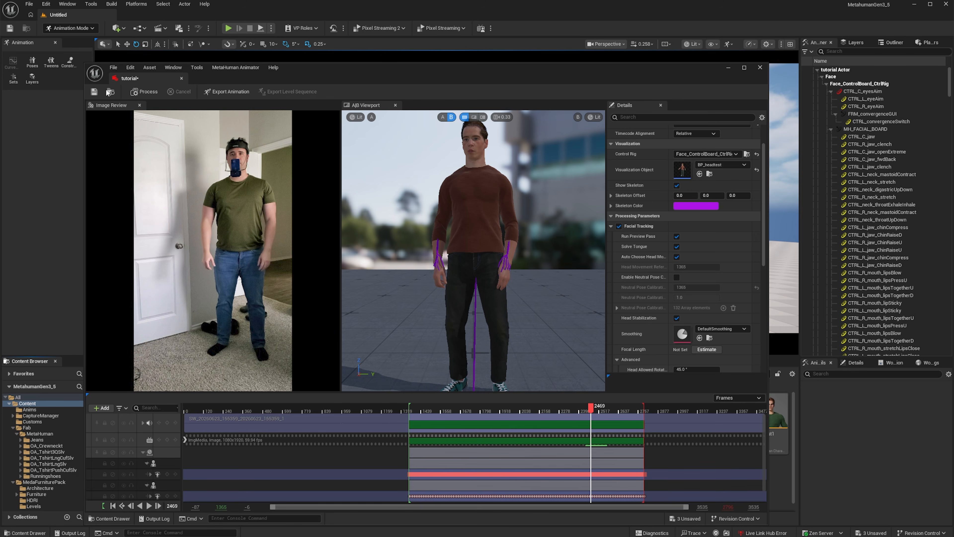
Save the tutorial performance and open the Intrometatalk level sequence in the Showcase level.
{"action": "key", "text": "ctrl+s"}
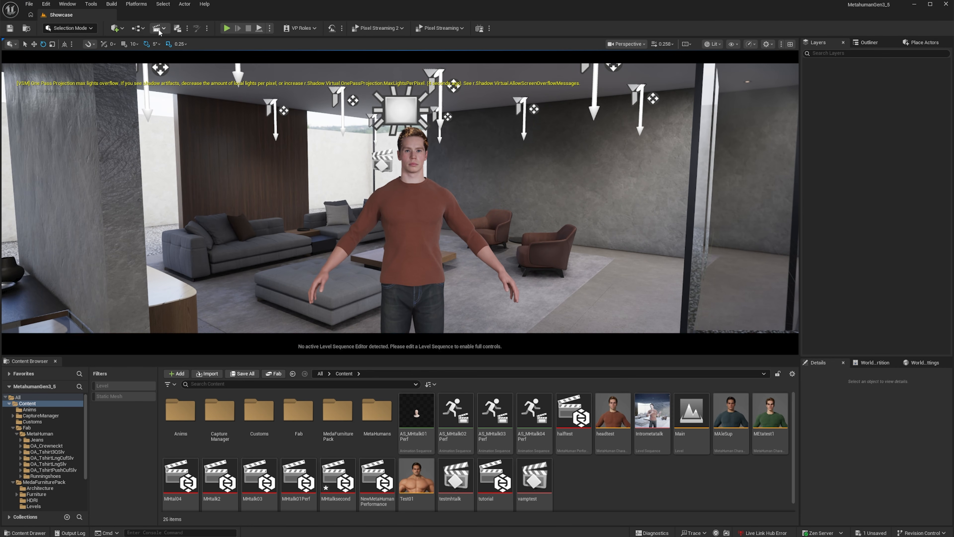
{"action": "left_click", "coordinate": [158, 28]}
{"action": "left_click", "coordinate": [202, 95]}
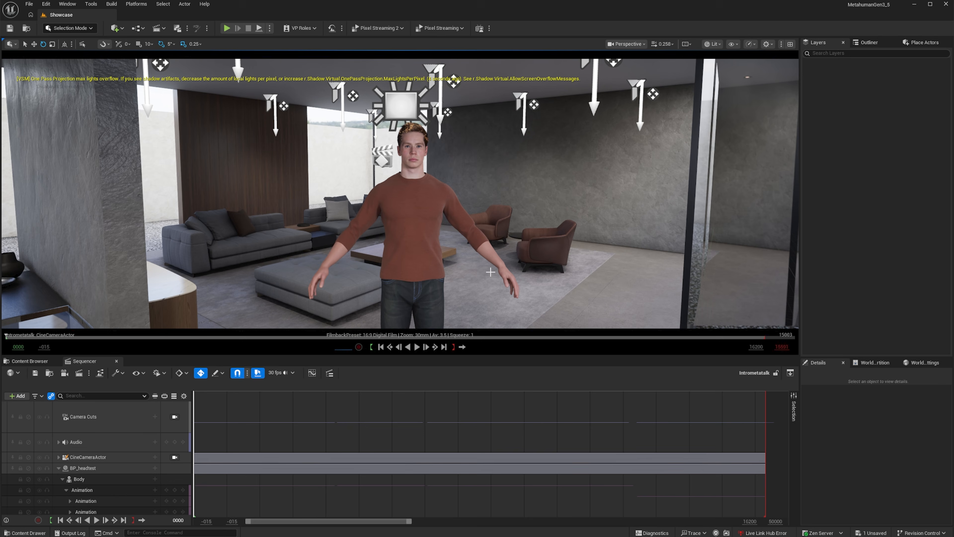
Review BP_headtest's body animation clips and face control rig track, collapsing and re-expanding the Body track.
{"action": "scroll", "coordinate": [313, 455], "scroll_direction": "down", "scroll_amount": 4}
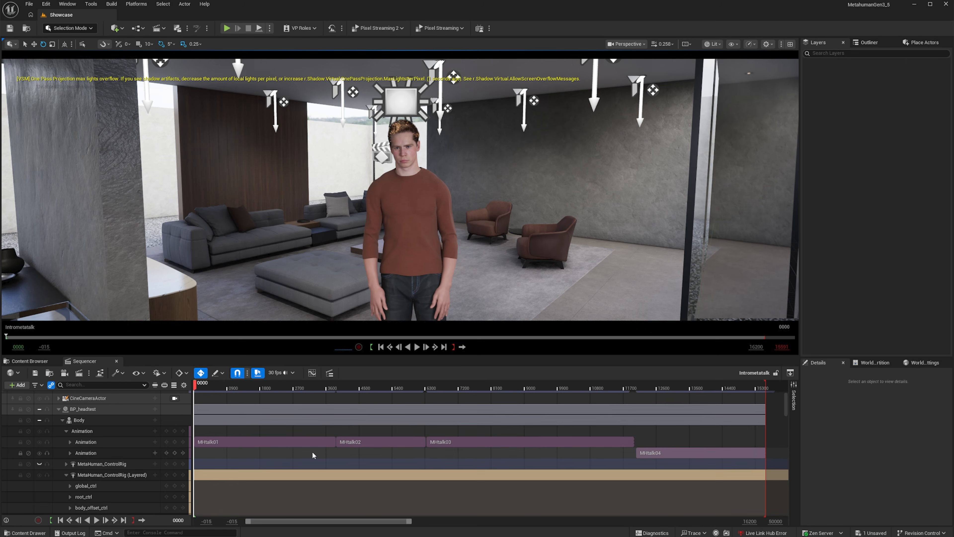
{"action": "left_click", "coordinate": [62, 420]}
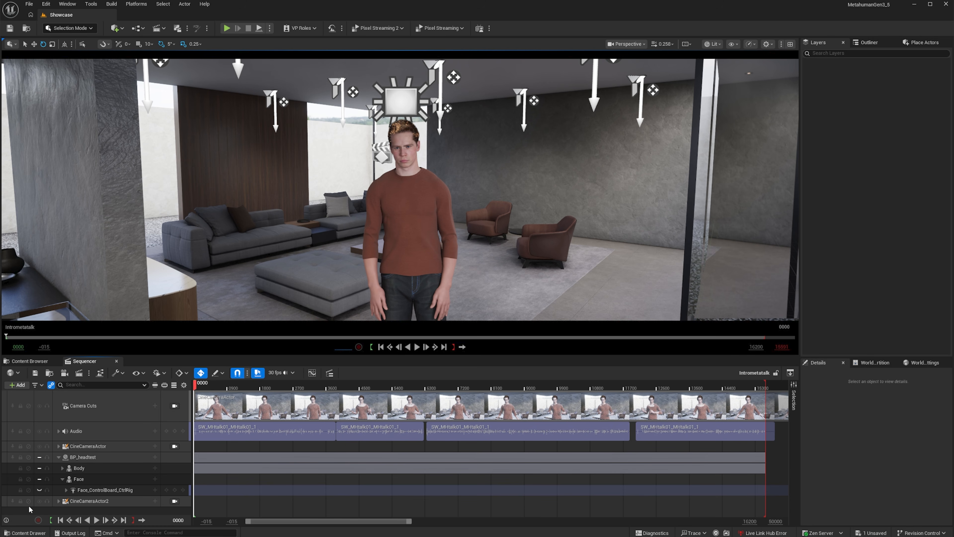
{"action": "left_click", "coordinate": [62, 468]}
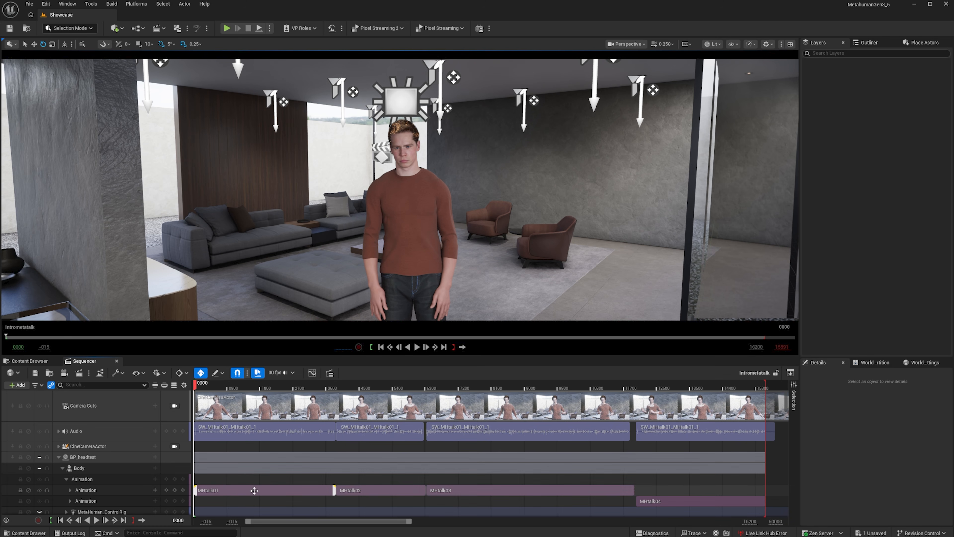
Preview the talking performance in the sequence, scrub to frame 3042, and look over the body animation tracks.
{"action": "left_click", "coordinate": [231, 384]}
{"action": "key", "text": "space"}
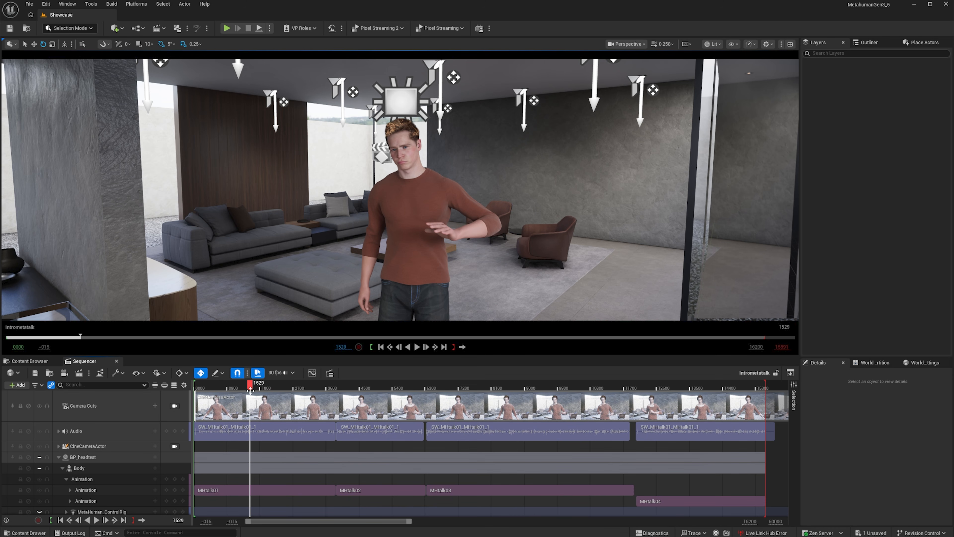
{"action": "left_click_drag", "start_coordinate": [250, 383], "coordinate": [305, 383]}
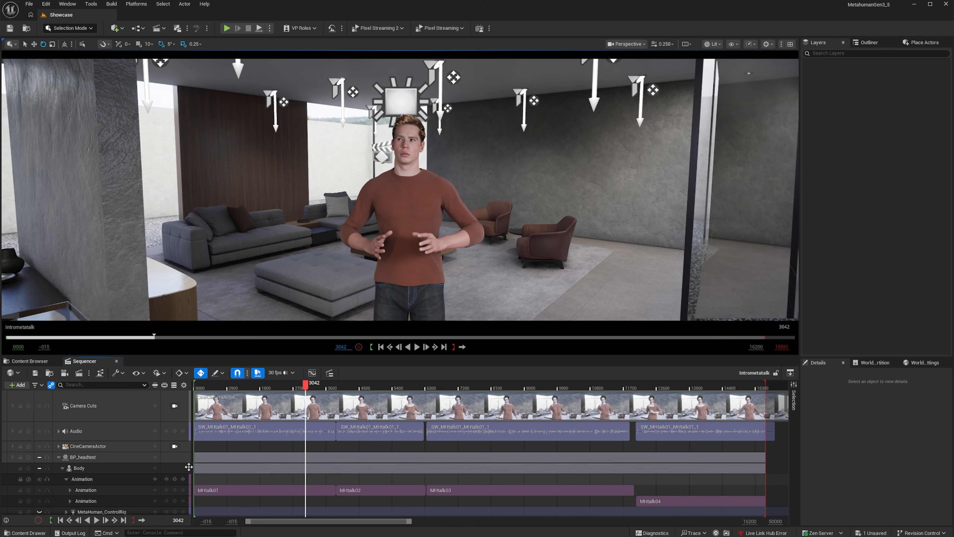
{"action": "scroll", "coordinate": [106, 468], "scroll_direction": "down", "scroll_amount": 1}
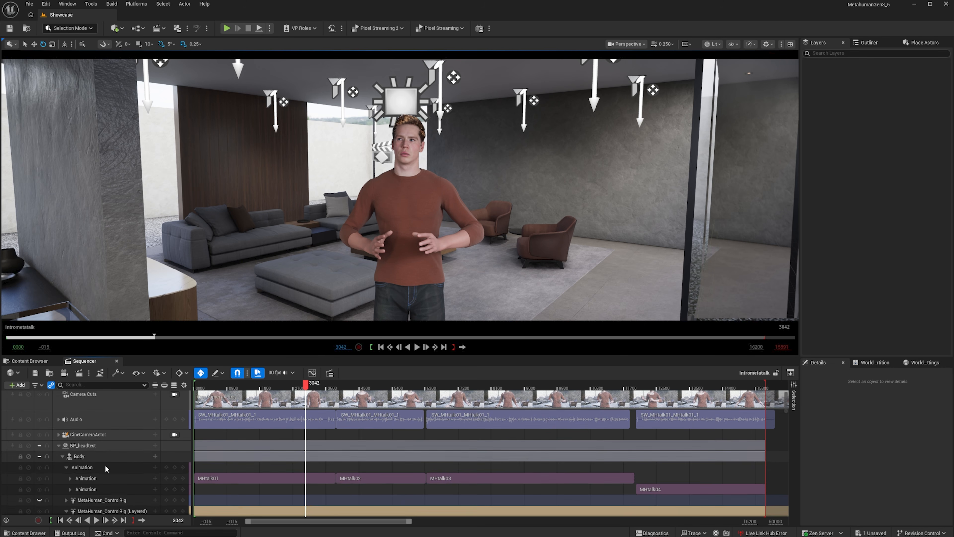
{"action": "scroll", "coordinate": [106, 468], "scroll_direction": "down", "scroll_amount": 1}
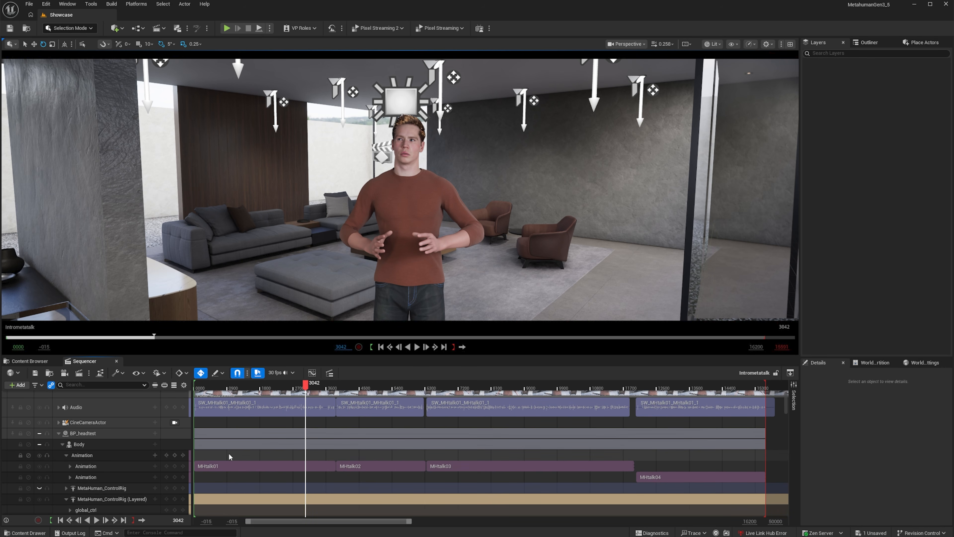